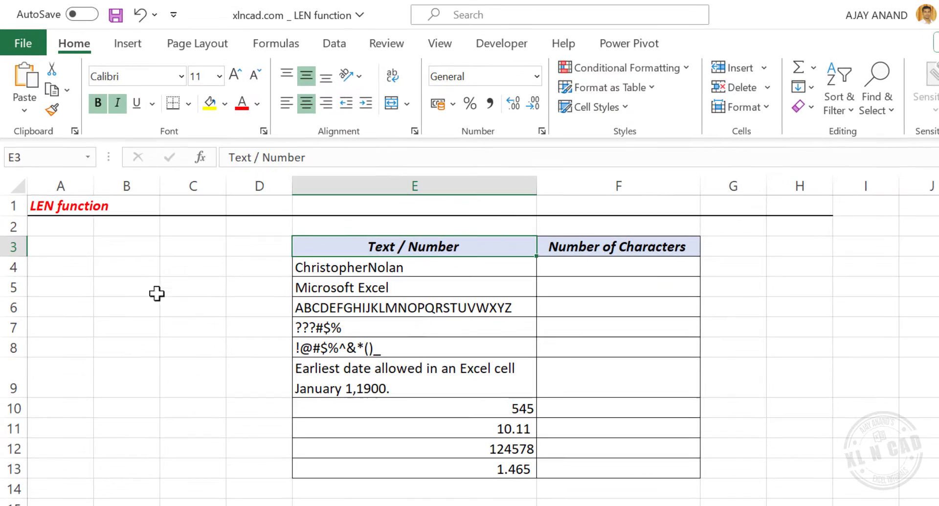
# Enter a LEN formula in cell B3 that counts the characters of a person's full name given as quoted text
pyautogui.click(135, 249)
pyautogui.write('=')
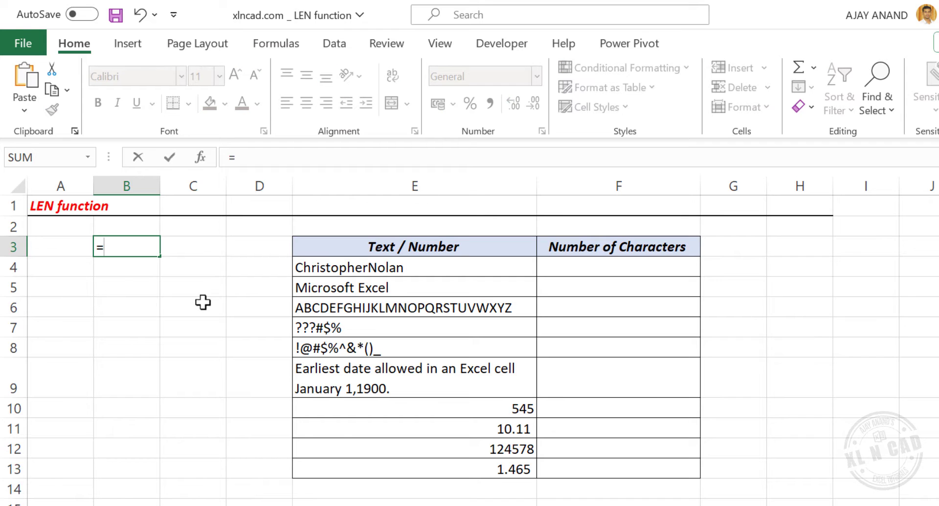
pyautogui.write('LEN')
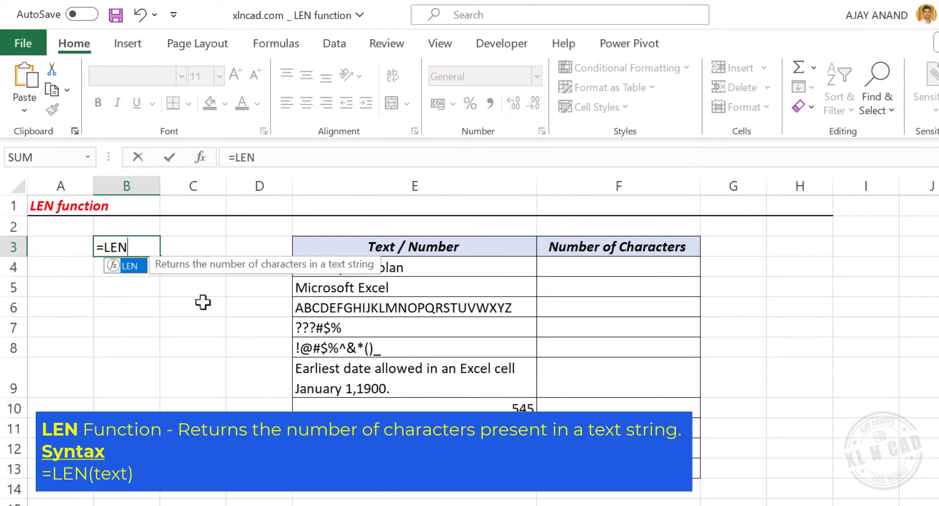
pyautogui.write('(')
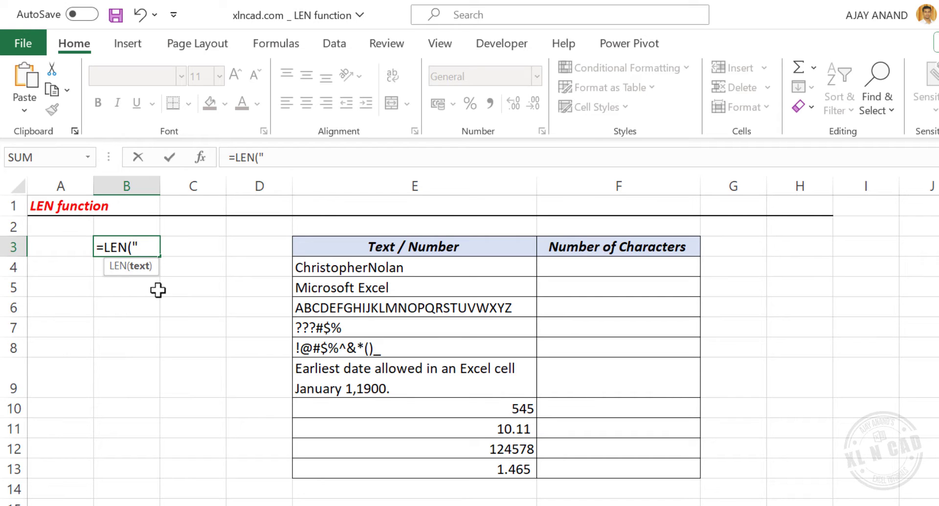
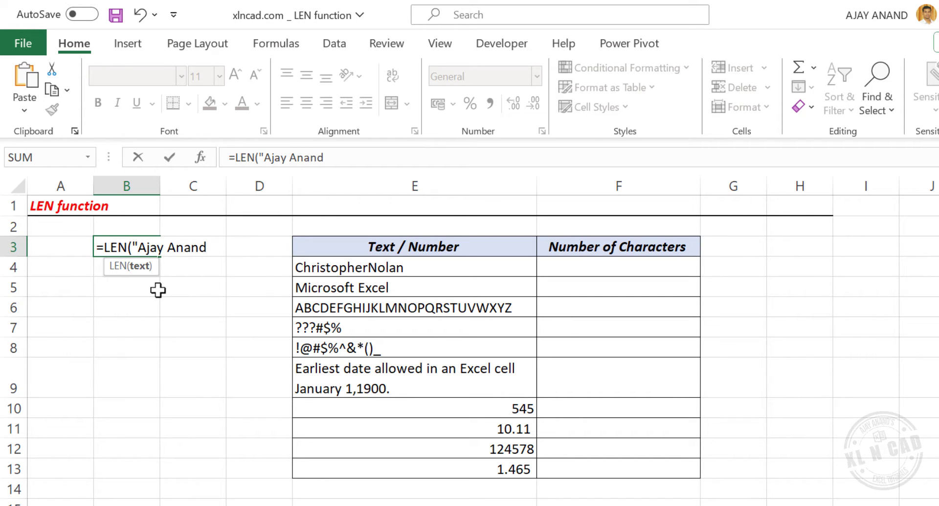
pyautogui.write('")')
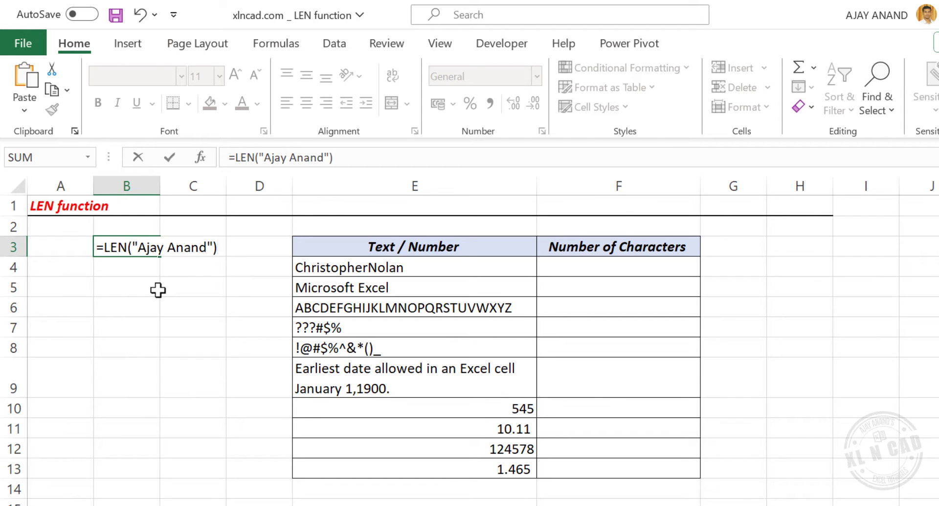
pyautogui.press('Return')
pyautogui.click(139, 248)
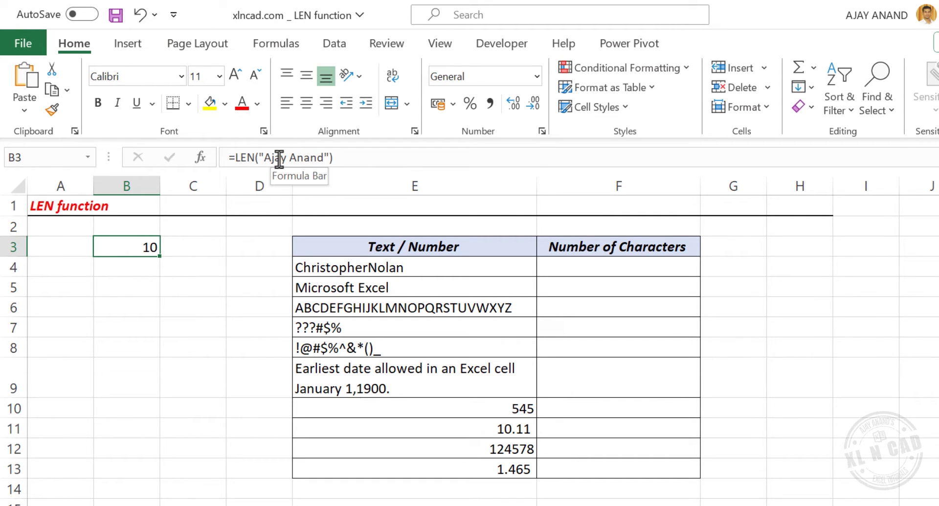
# Replace the quoted name in the B3 LEN formula with 8975
pyautogui.click(265, 157)
pyautogui.moveTo(264, 157); pyautogui.dragTo(324, 157)
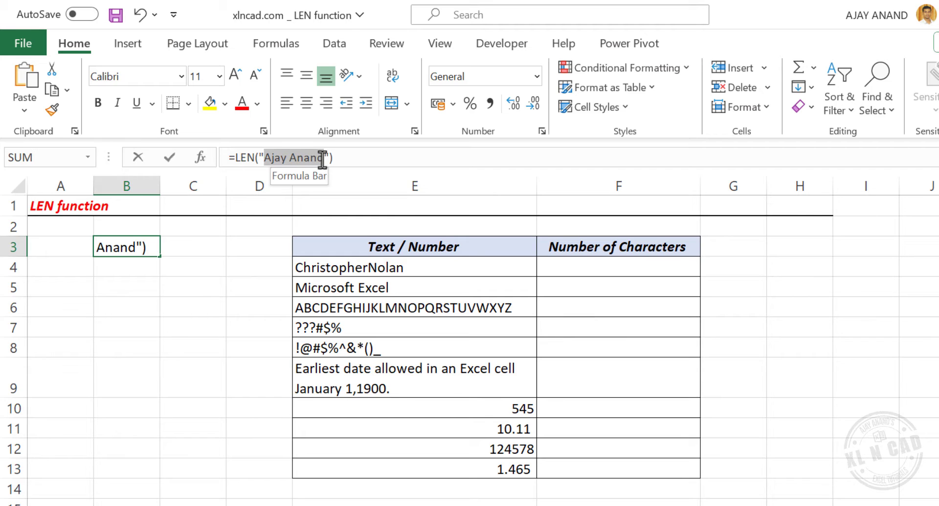
pyautogui.write('8975')
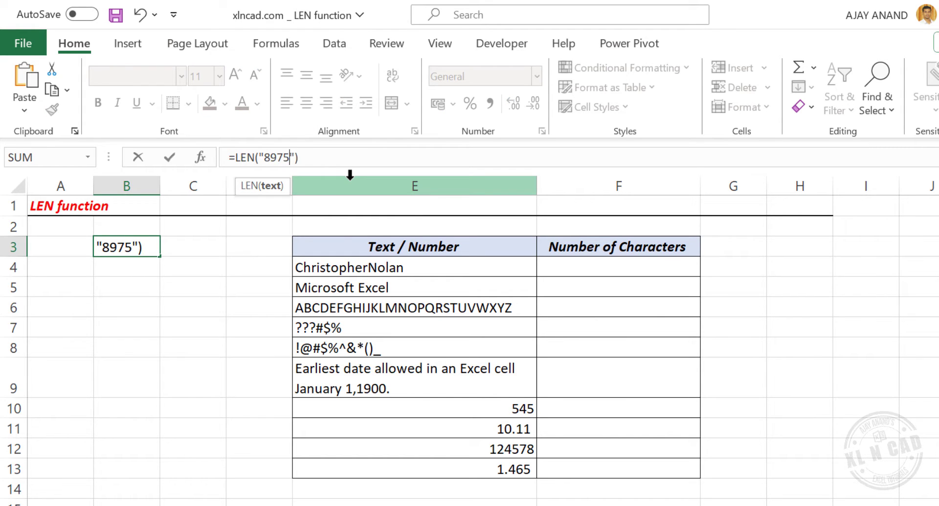
pyautogui.press('Return')
pyautogui.click(123, 246)
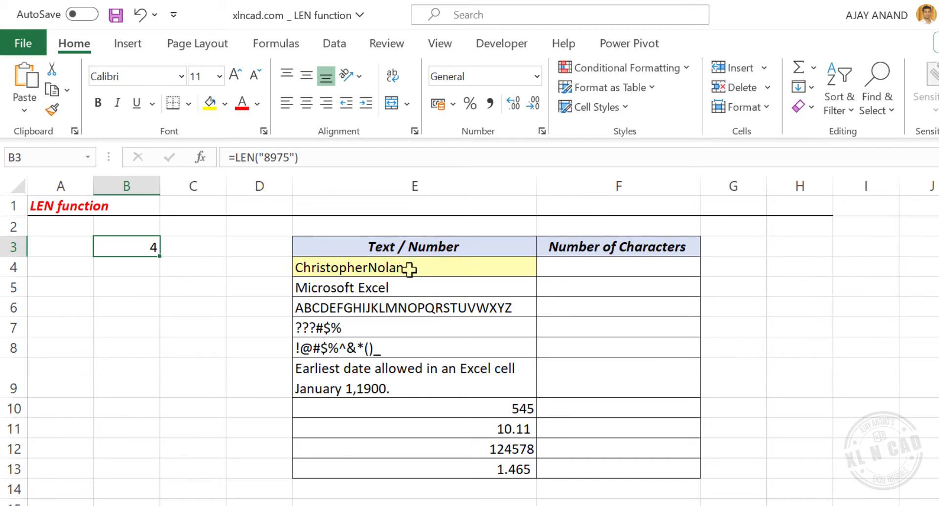
# Enter a LEN formula in F4 that counts the characters of cell E4
pyautogui.click(617, 267)
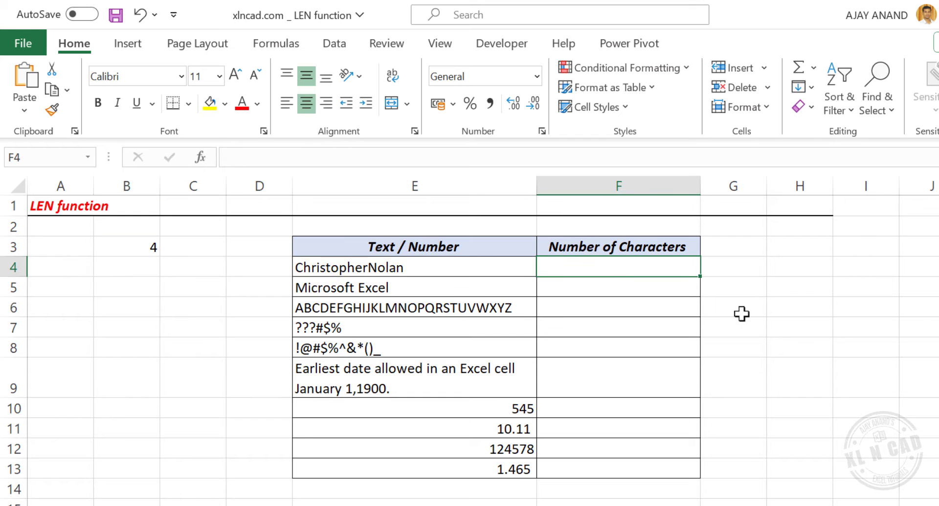
pyautogui.write('=LE')
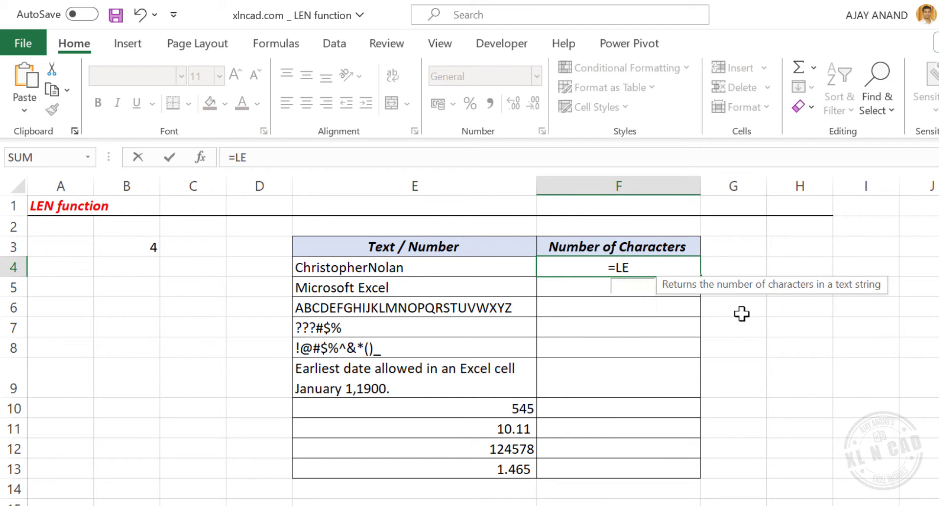
pyautogui.write('N(')
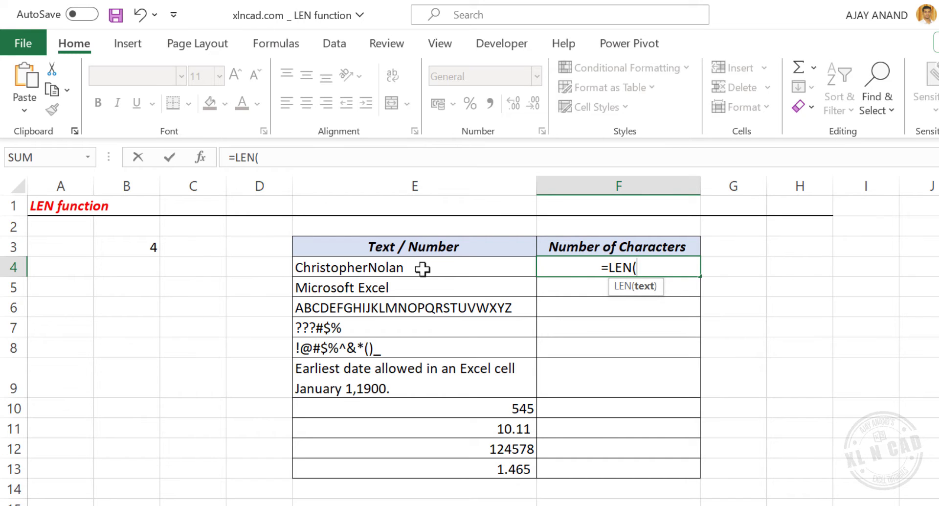
pyautogui.click(422, 268)
pyautogui.press('Return')
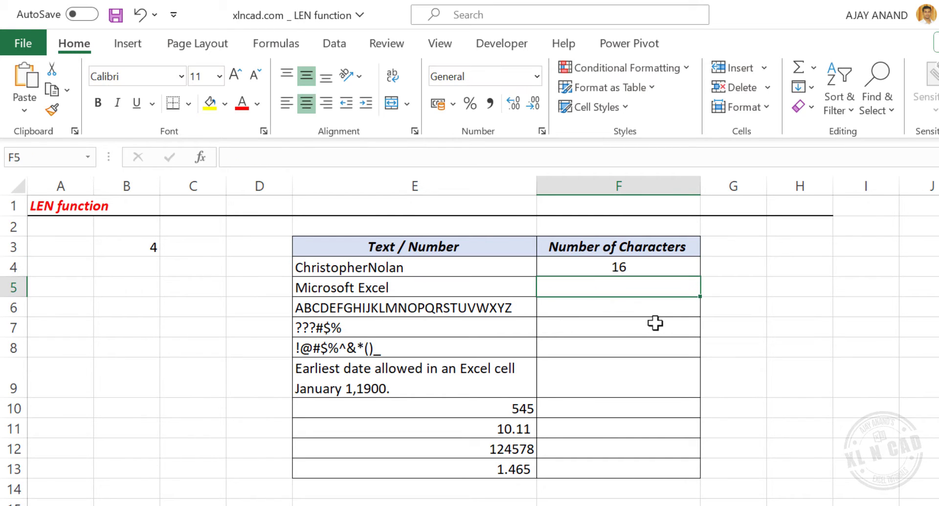
pyautogui.click(648, 270)
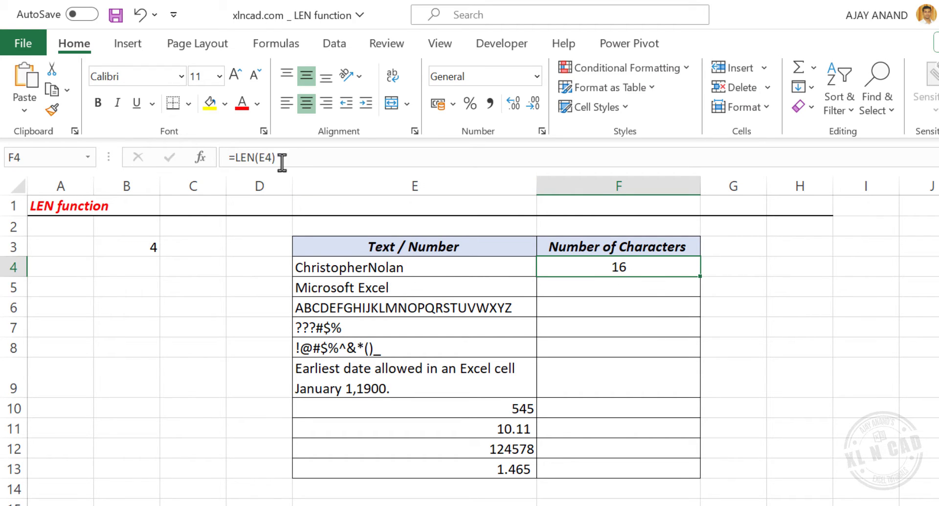
# Insert a space between the first and last name in cell E4
pyautogui.click(376, 267)
pyautogui.click(290, 157)
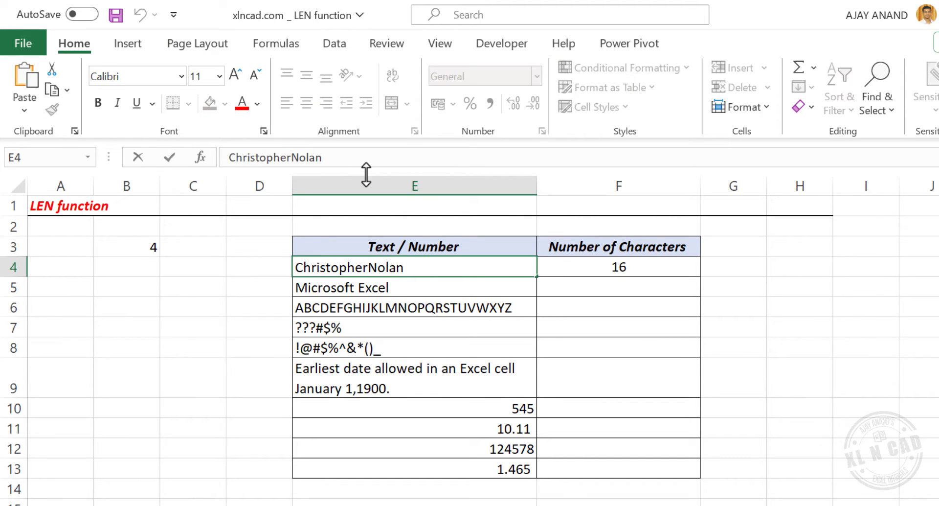
pyautogui.press('Return')
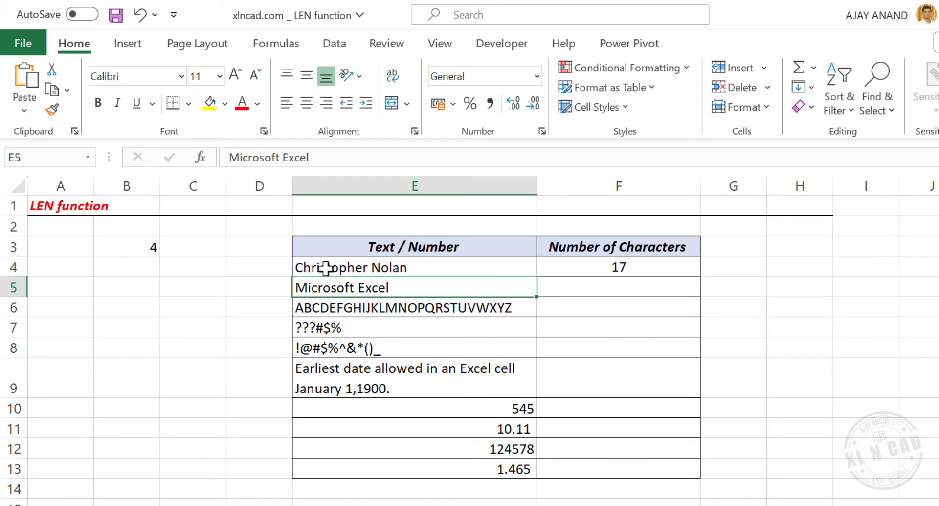
# Add two leading spaces and two trailing spaces to the name in cell E4
pyautogui.click(311, 266)
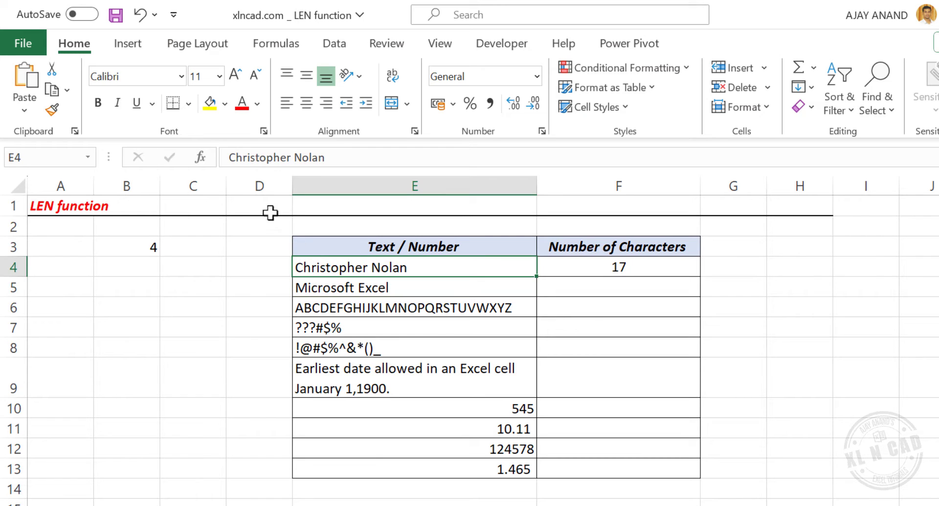
pyautogui.click(230, 157)
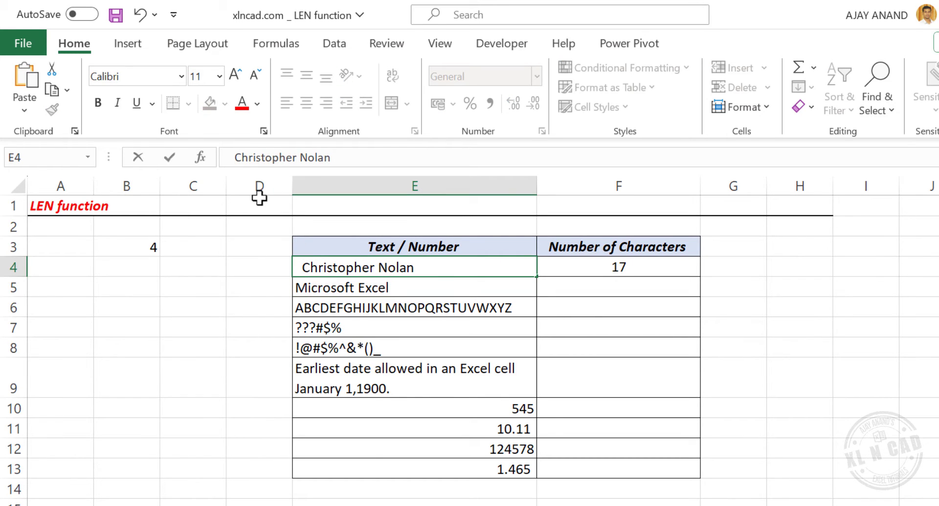
pyautogui.press('Return')
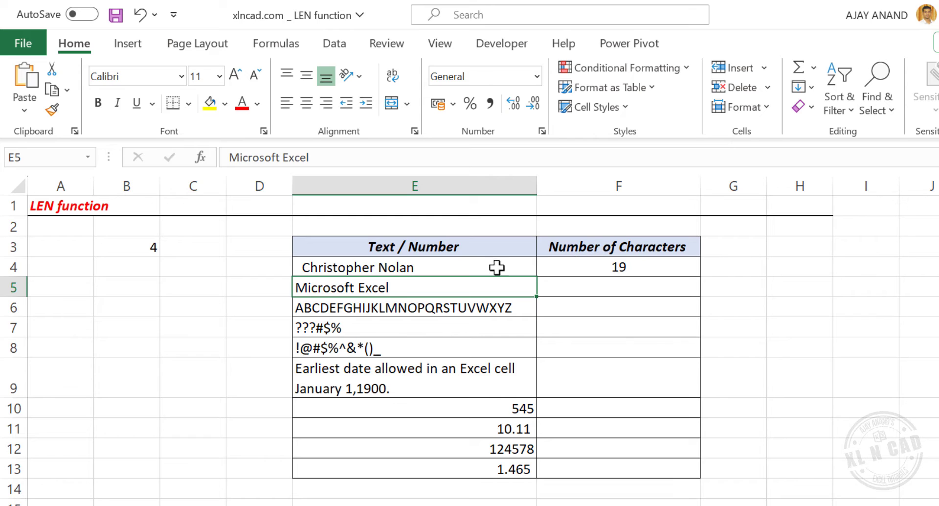
pyautogui.click(454, 264)
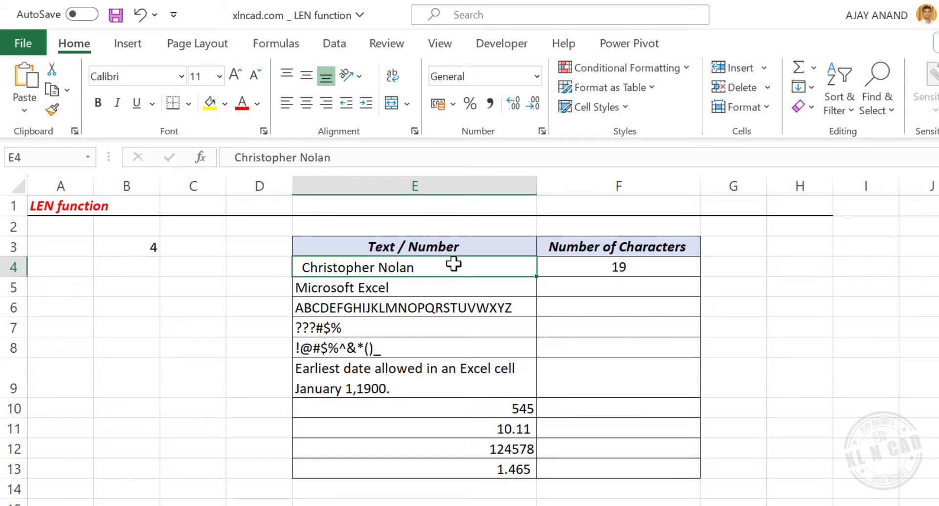
pyautogui.click(347, 161)
pyautogui.press('Return')
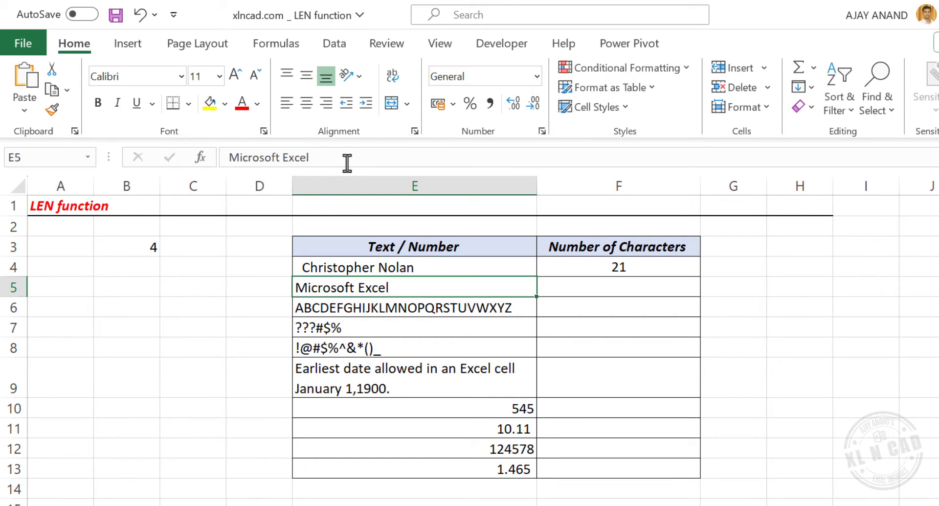
# Copy the LEN formula from F4 down through F13 and check a few of the filled cells
pyautogui.click(567, 274)
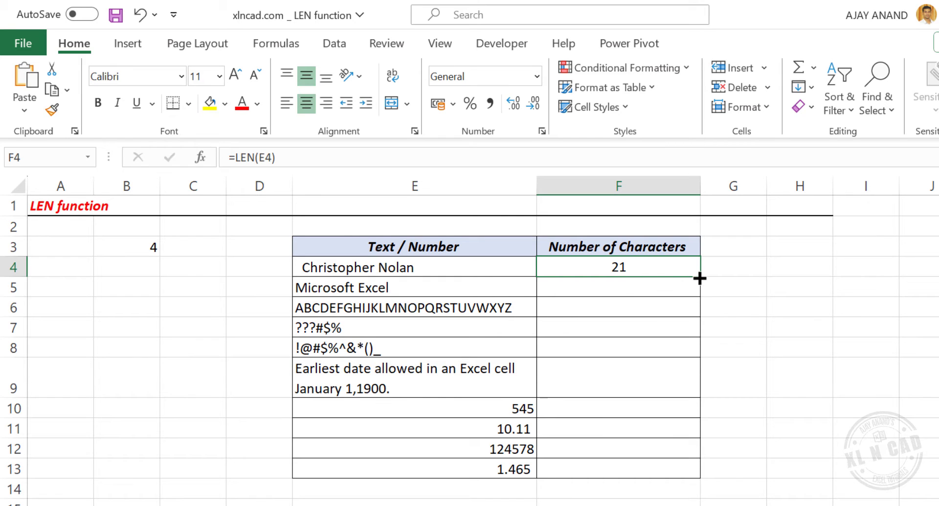
pyautogui.moveTo(699, 278); pyautogui.dragTo(702, 471)
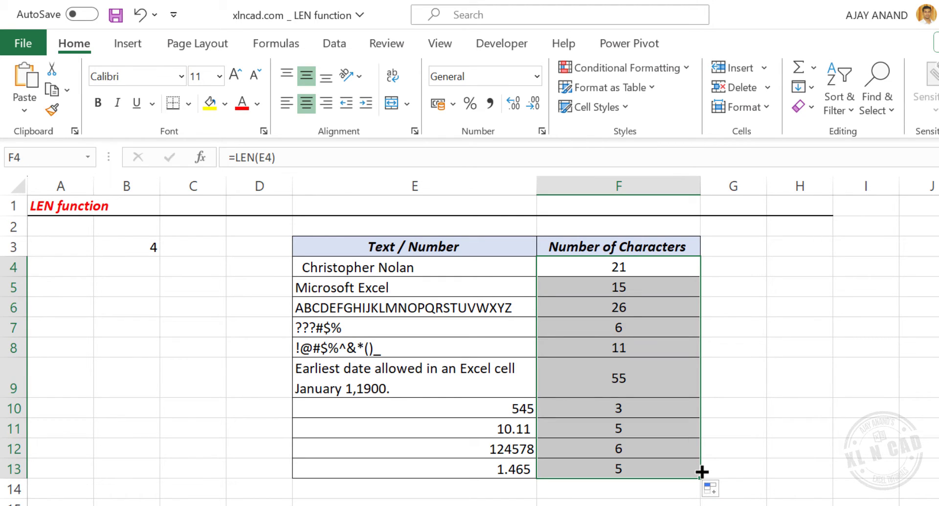
pyautogui.click(617, 291)
pyautogui.click(618, 328)
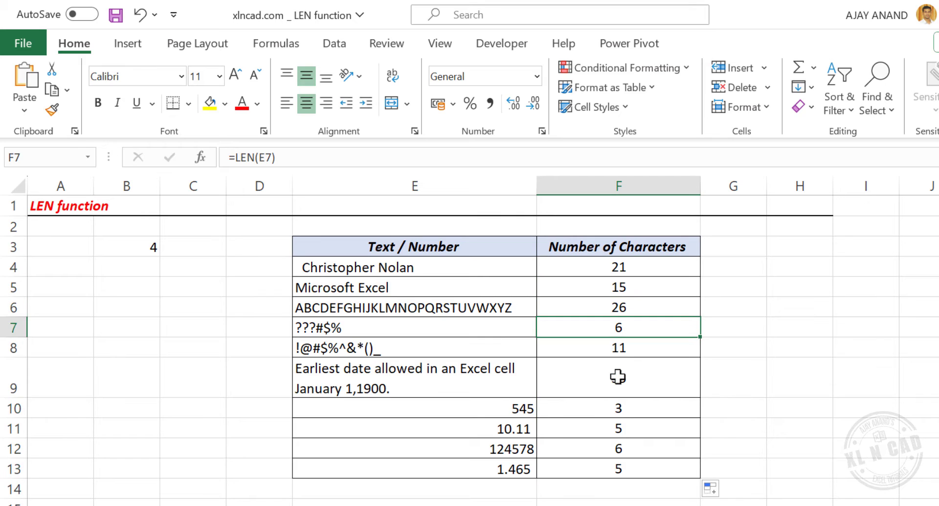
pyautogui.click(618, 376)
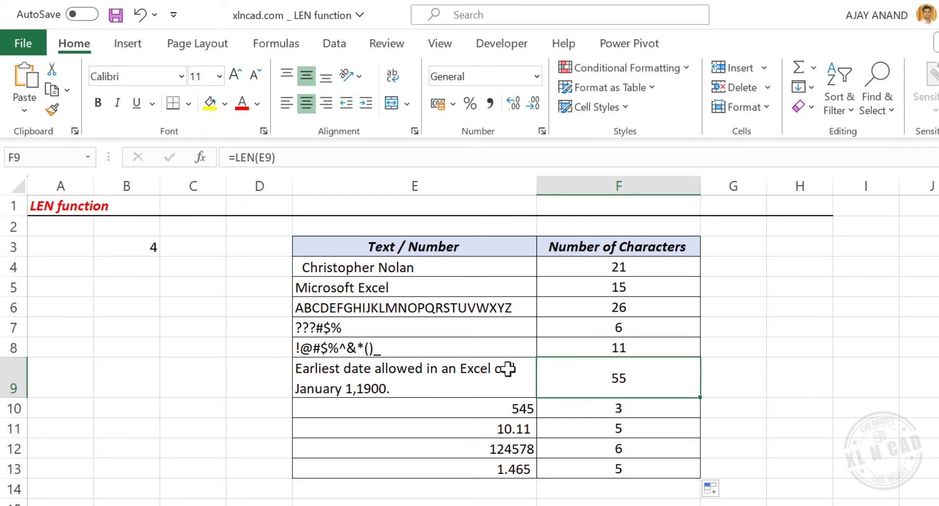
# Append _/\_ to the end of the symbol text in cell E7
pyautogui.click(446, 332)
pyautogui.press('F2')
pyautogui.write('_/\\')
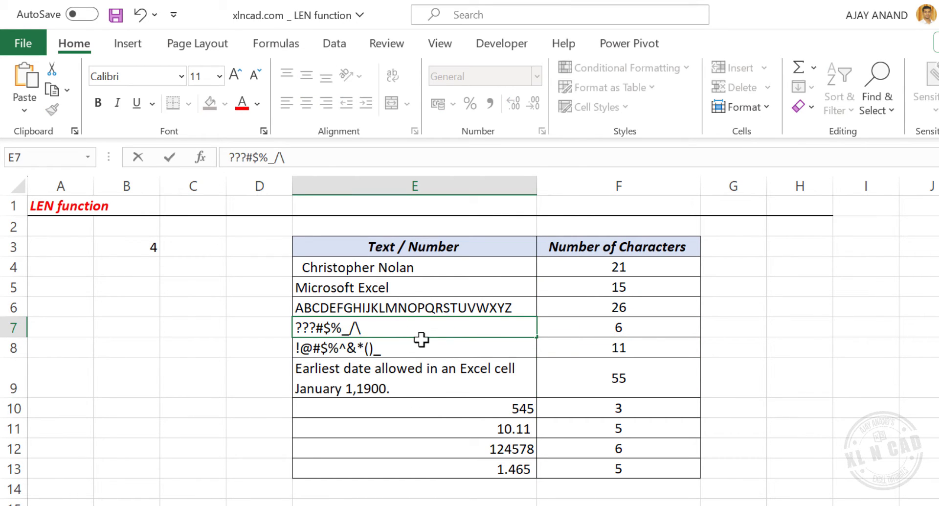
pyautogui.write('_')
pyautogui.press('Return')
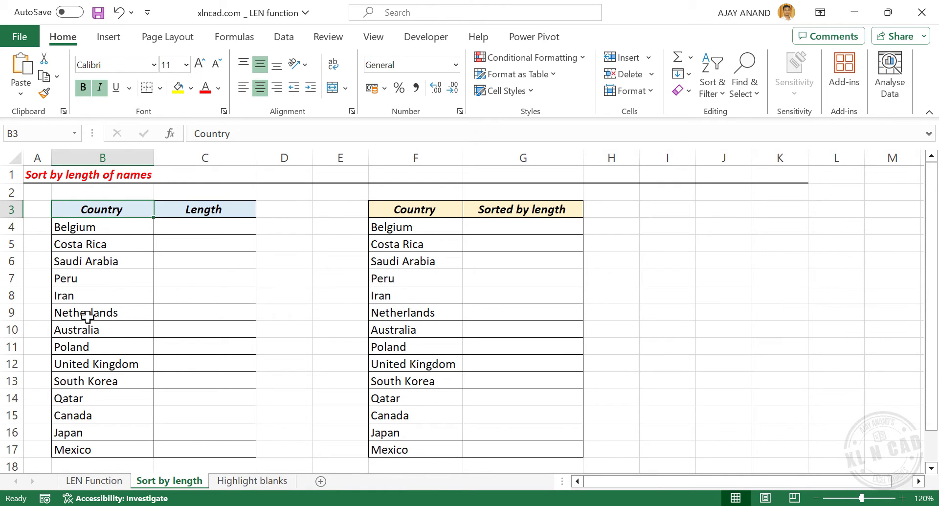
# On the Sort by length sheet, enter a LEN formula in C4 that counts the characters of cell B4
pyautogui.click(189, 226)
pyautogui.write('=')
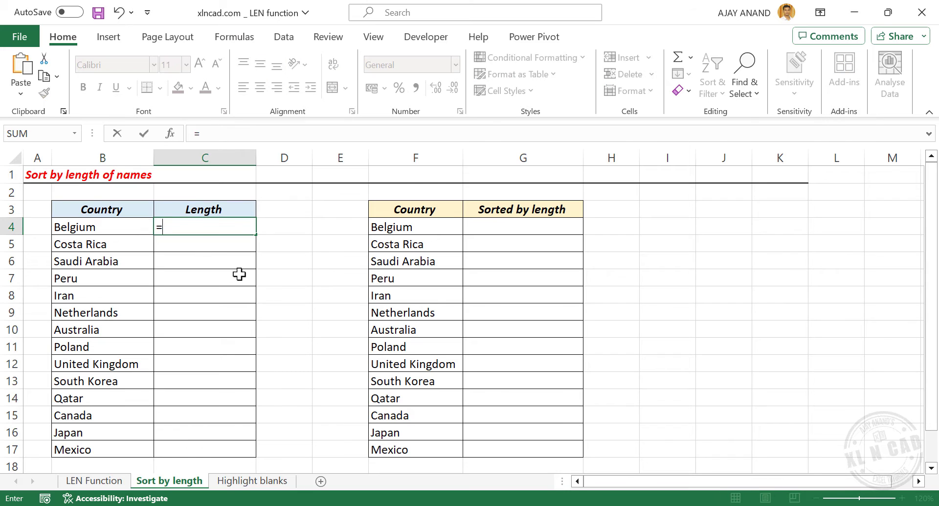
pyautogui.write('LEN')
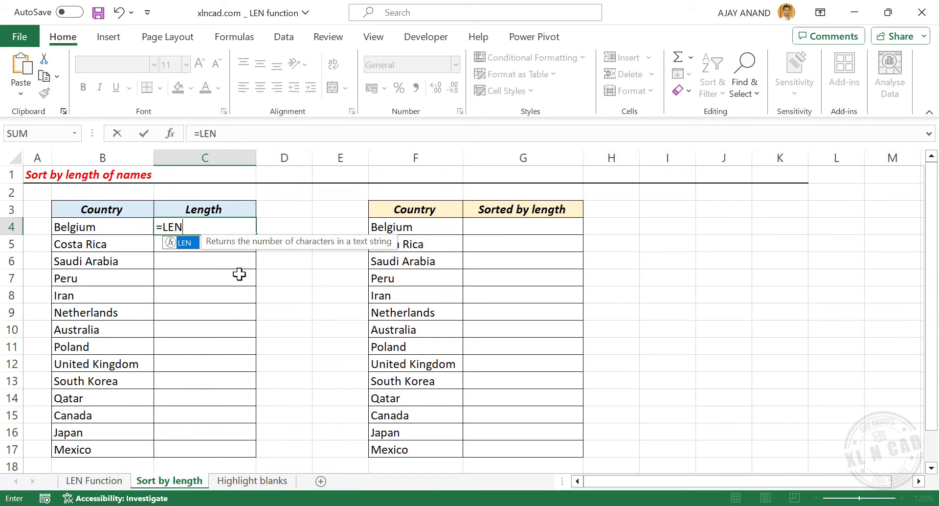
pyautogui.write('(')
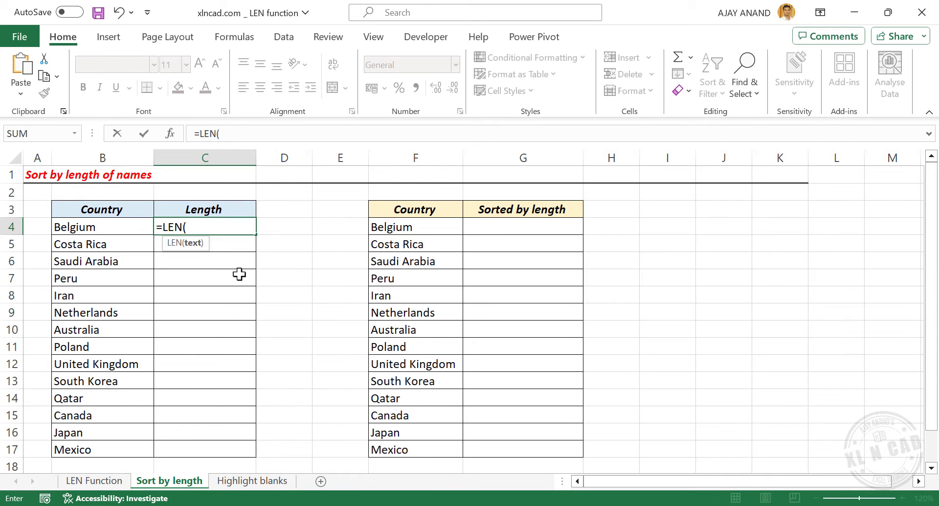
pyautogui.click(109, 226)
pyautogui.press('Return')
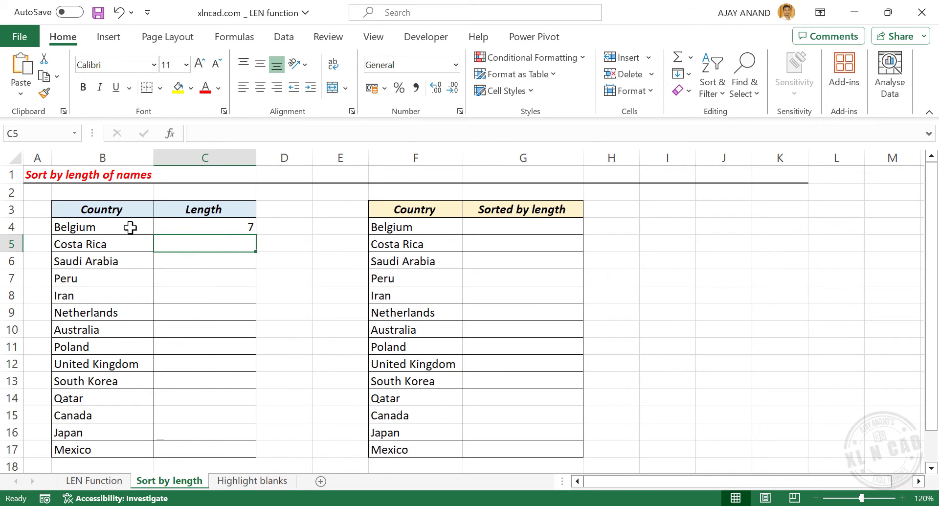
# Fill the LEN formula from C4 down the Length column to C17 and check the copied formula
pyautogui.click(219, 229)
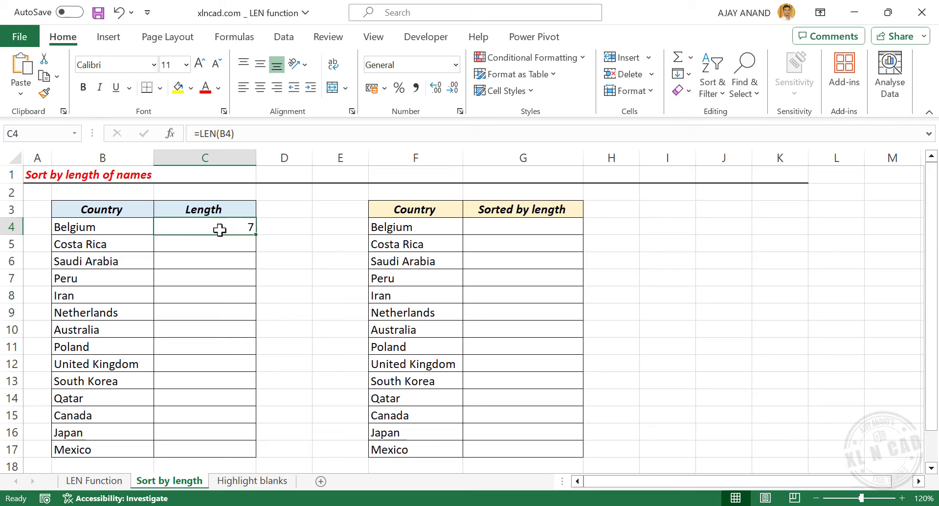
pyautogui.doubleClick(259, 236)
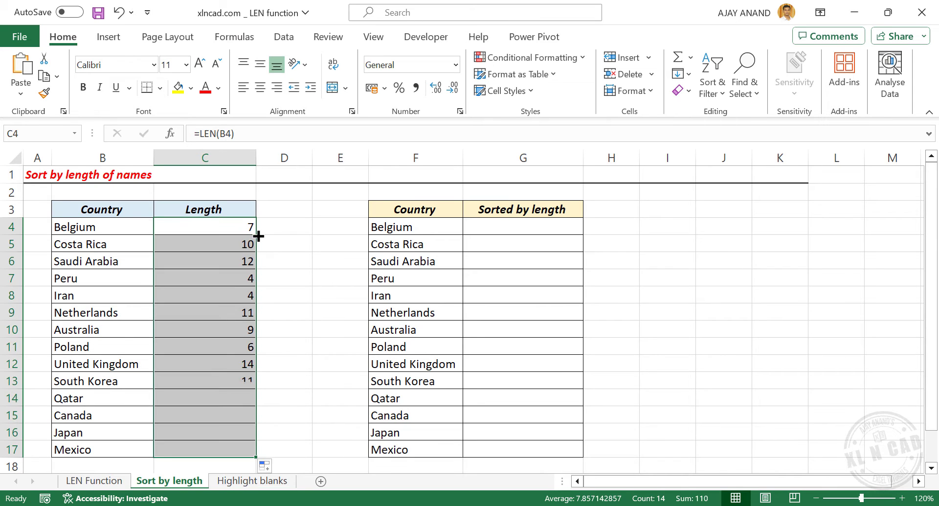
pyautogui.click(230, 244)
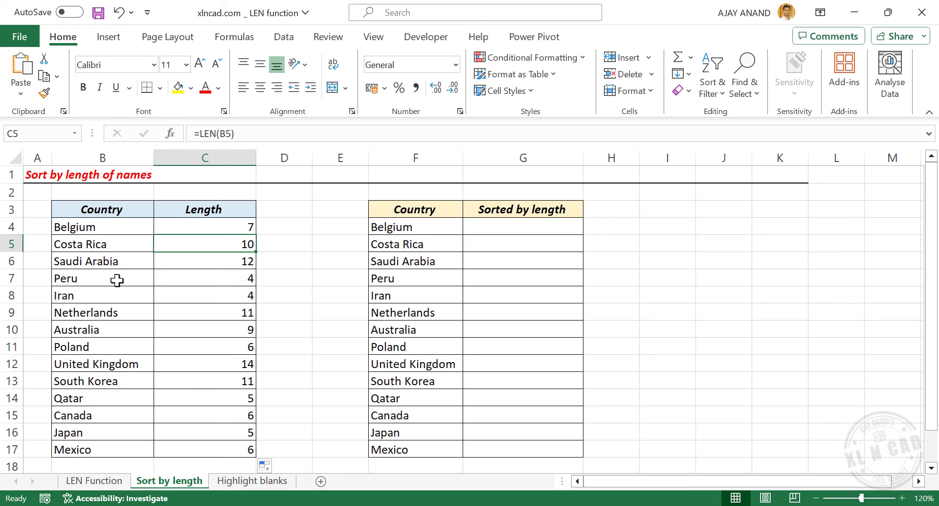
# Sort the Country and Length table by the Length column from largest to smallest
pyautogui.rightClick(217, 296)
pyautogui.moveTo(308, 286)
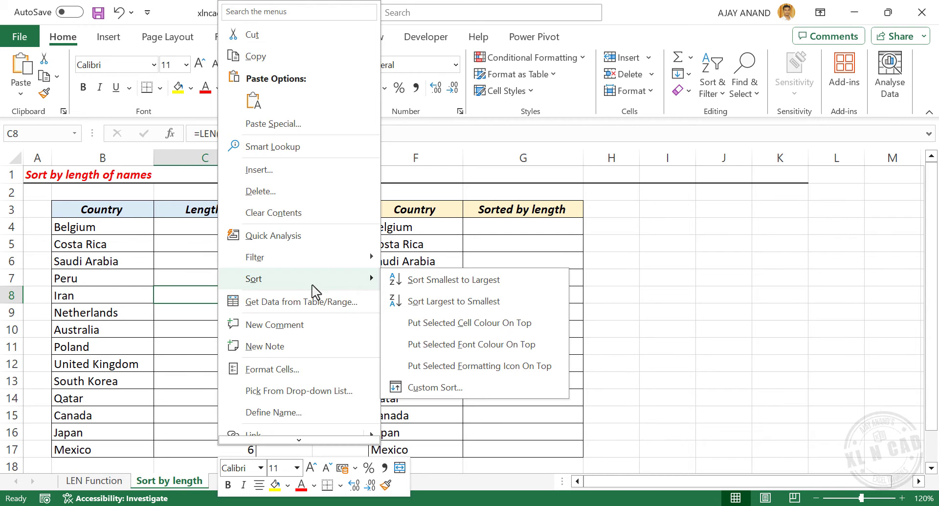
pyautogui.click(445, 301)
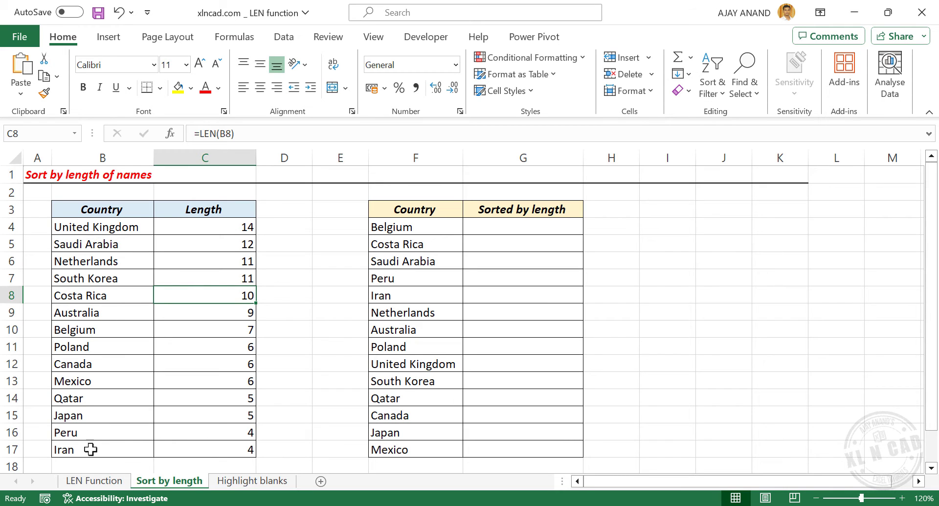
# Sort the Country and Length table by the Length column from smallest to largest
pyautogui.rightClick(216, 274)
pyautogui.moveTo(295, 286)
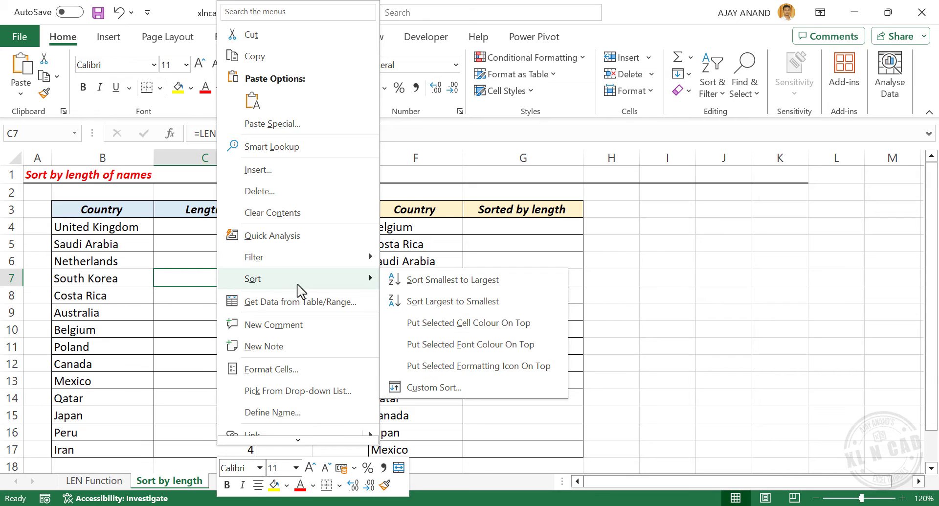
pyautogui.click(452, 279)
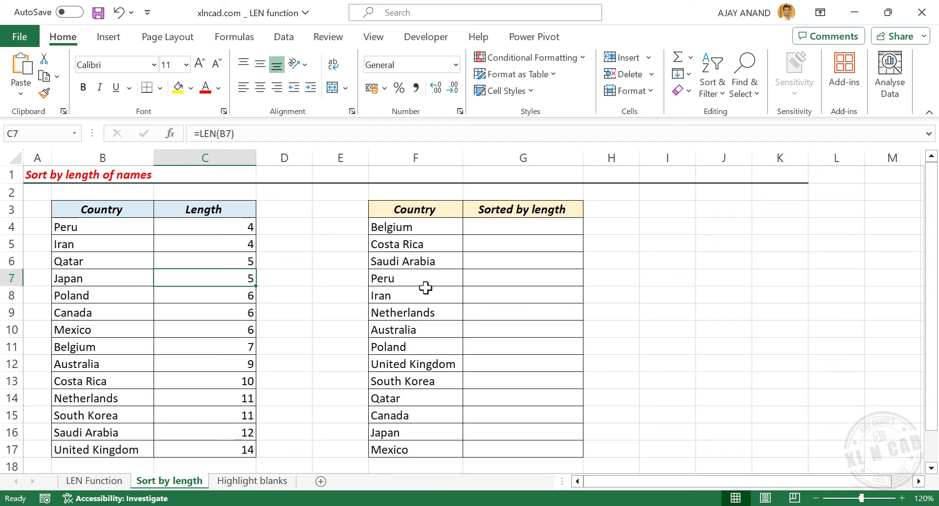
# Enter =SORTBY(F4:F17,LEN(F4:F17)) in cell G4 to list the countries by the length of their names
pyautogui.click(522, 228)
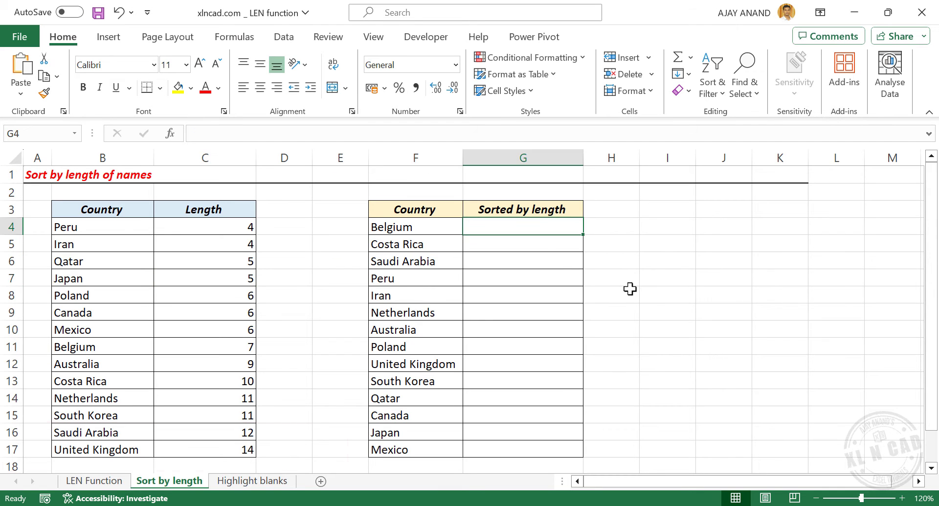
pyautogui.write('=')
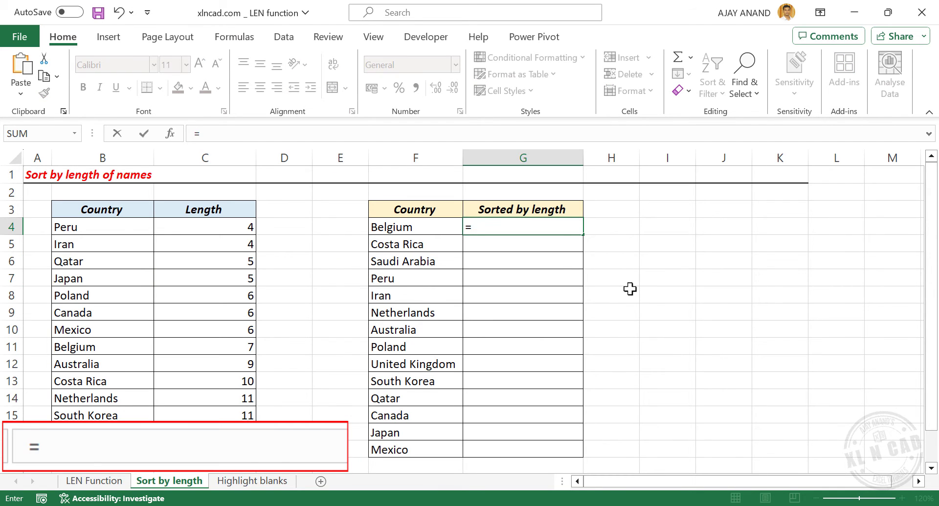
pyautogui.write('SORTBY')
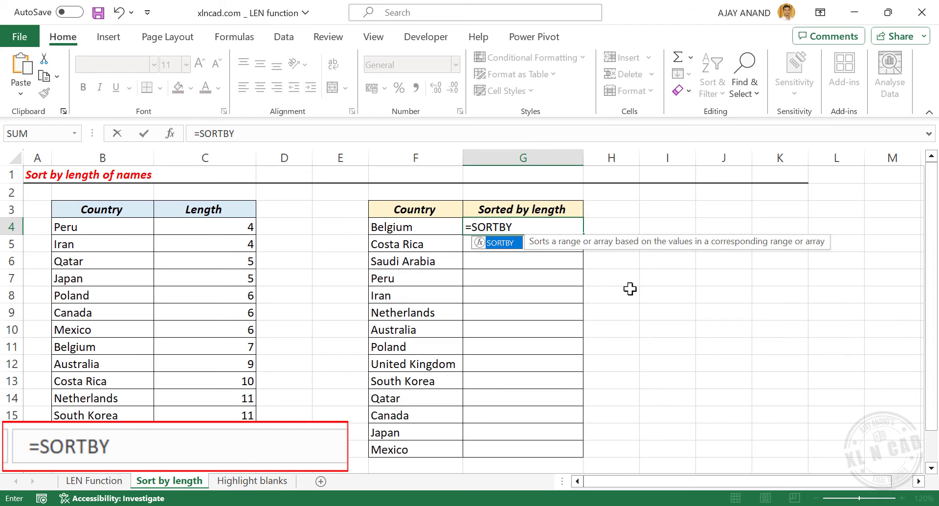
pyautogui.write('(')
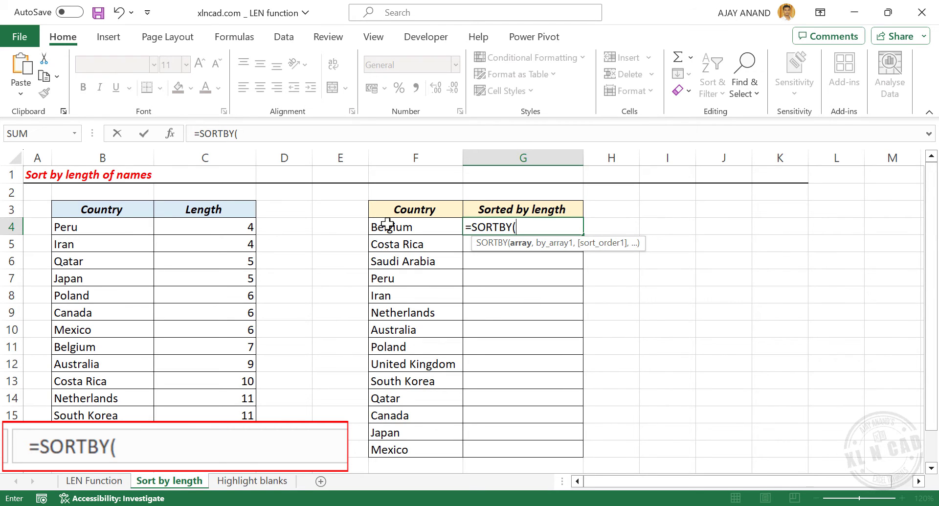
pyautogui.moveTo(414, 227); pyautogui.dragTo(424, 446)
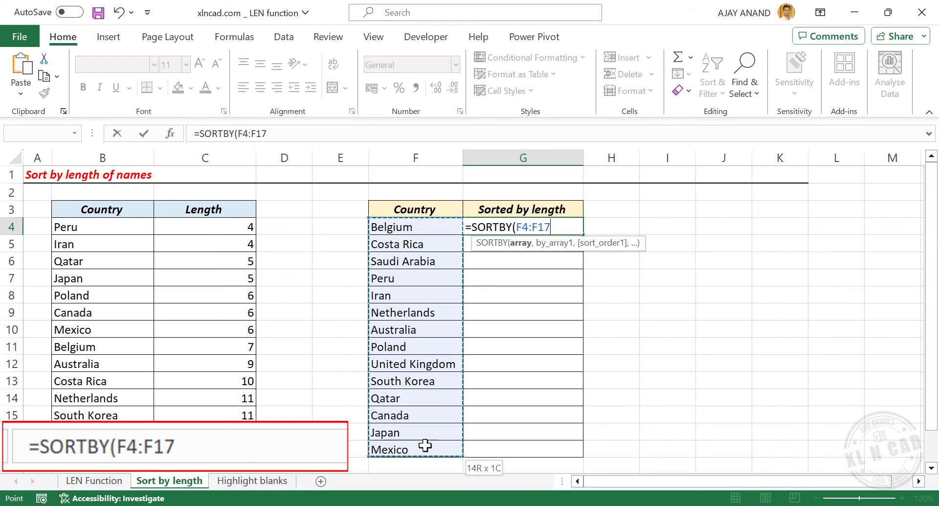
pyautogui.write(',')
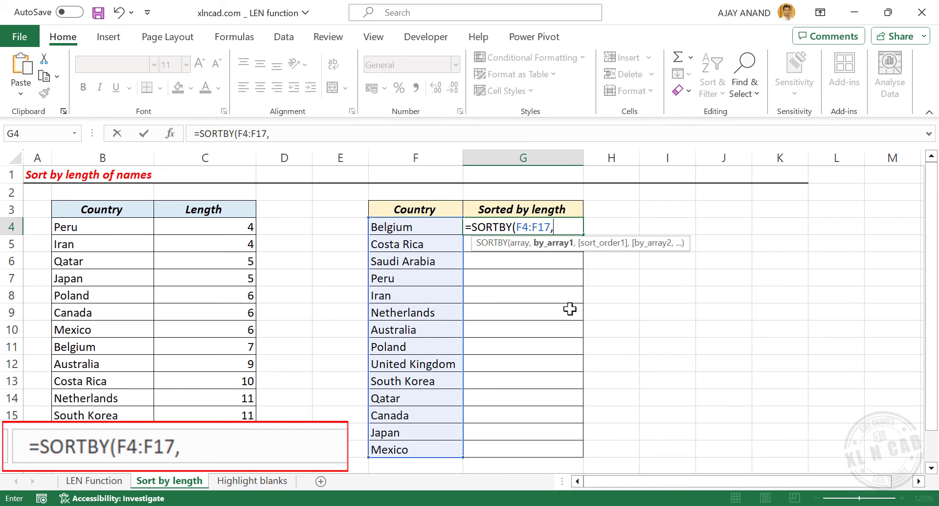
pyautogui.write('LEN')
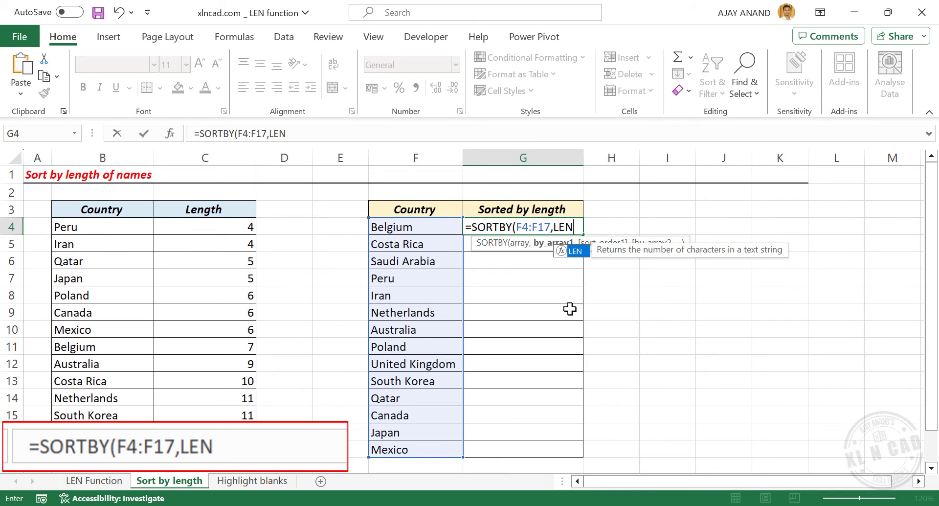
pyautogui.write('(')
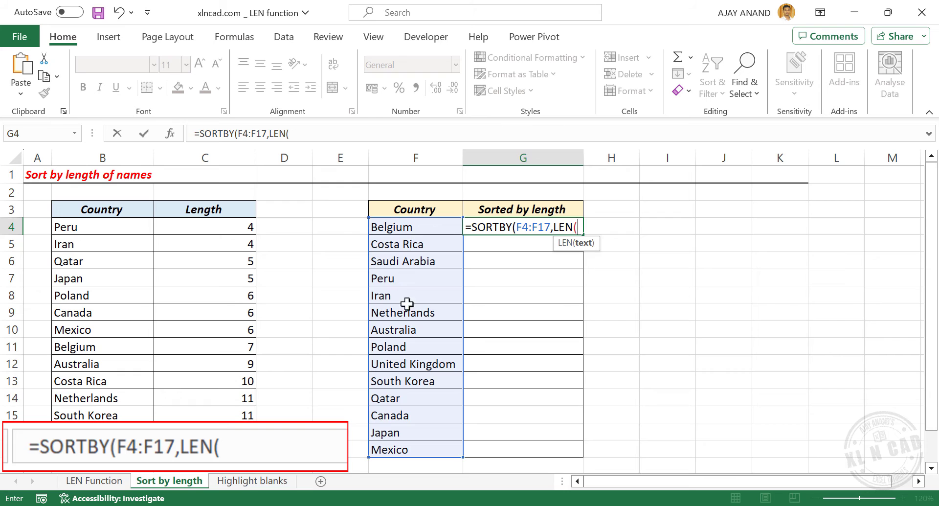
pyautogui.moveTo(419, 228); pyautogui.dragTo(431, 444)
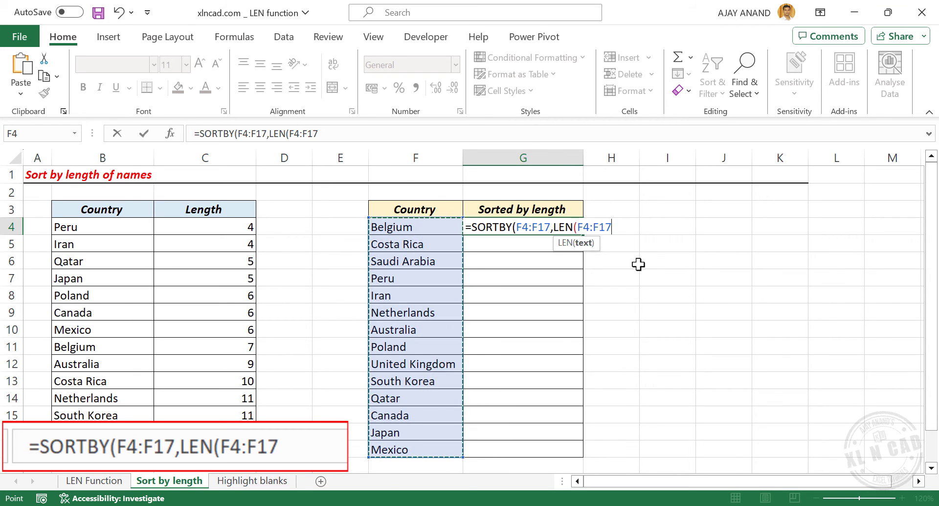
pyautogui.write('))')
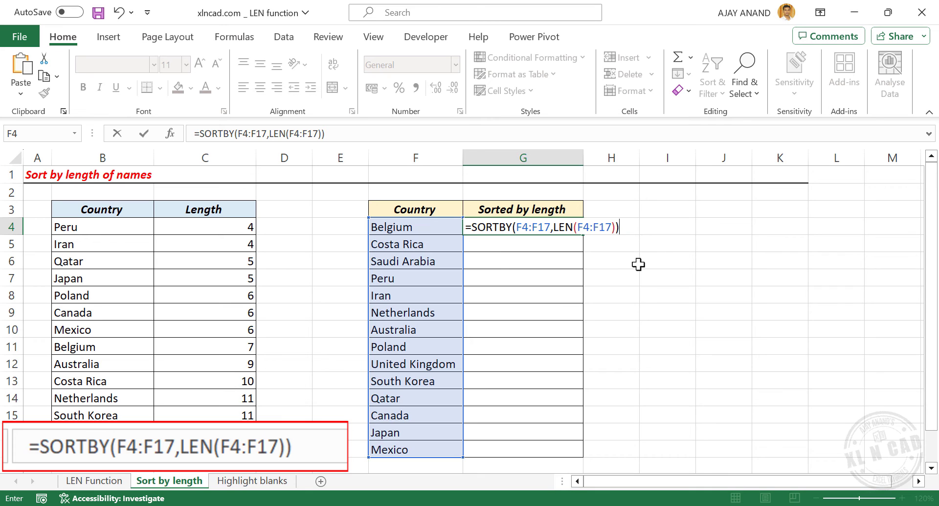
pyautogui.press('Return')
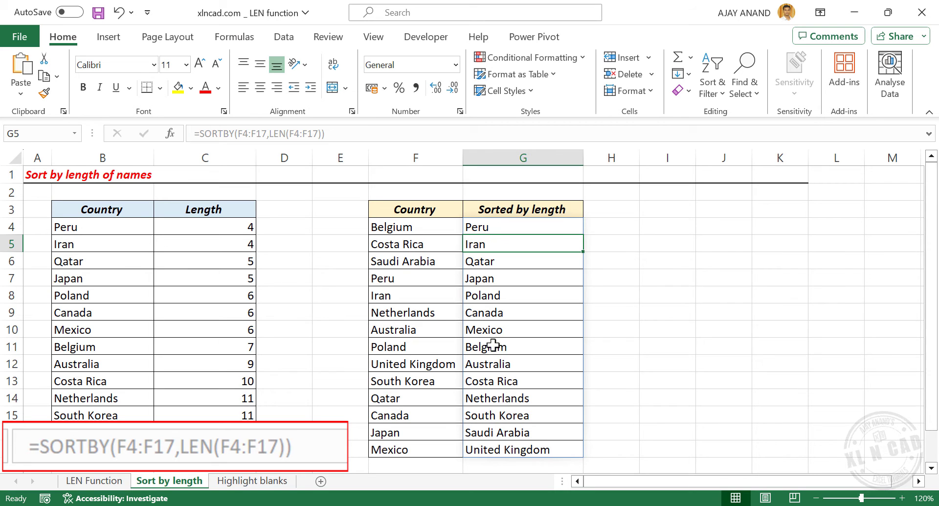
# Add the sort order argument -1 to the SORTBY formula in G4 for descending order
pyautogui.click(515, 230)
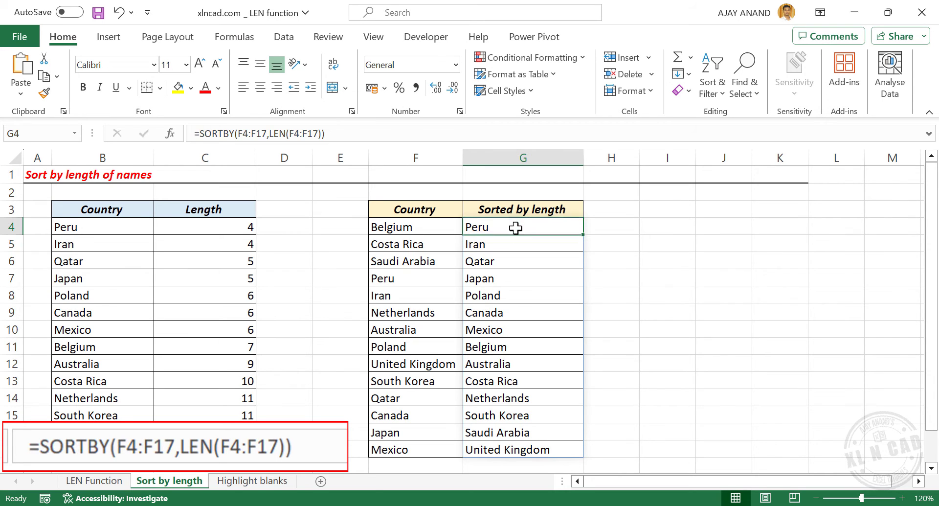
pyautogui.click(320, 133)
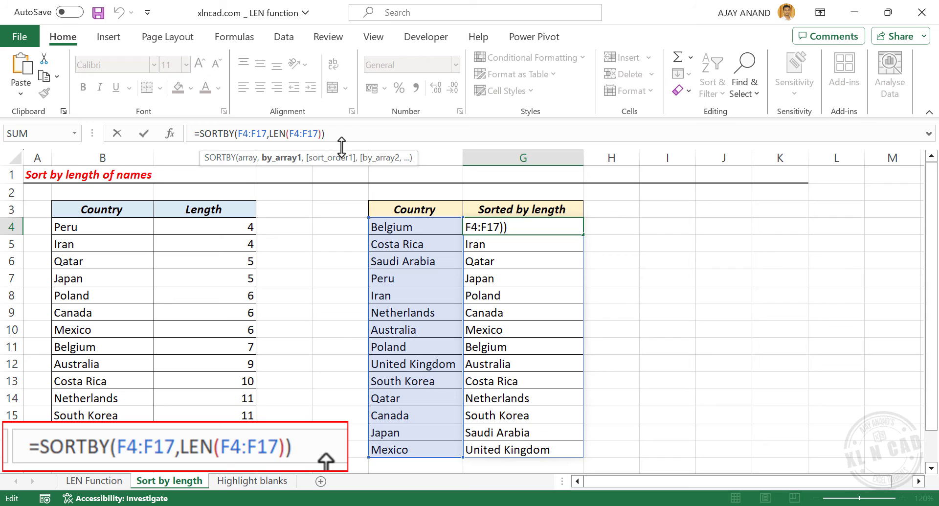
pyautogui.write(',-1')
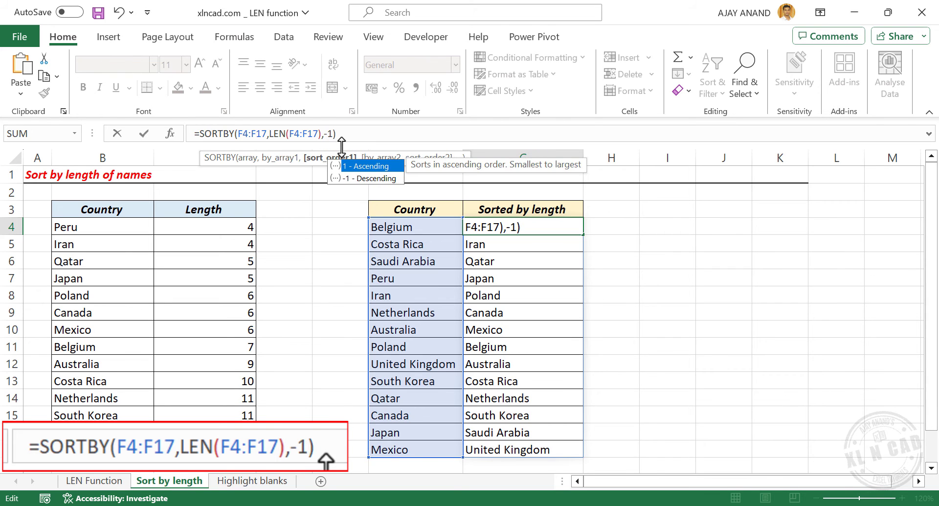
pyautogui.press('Return')
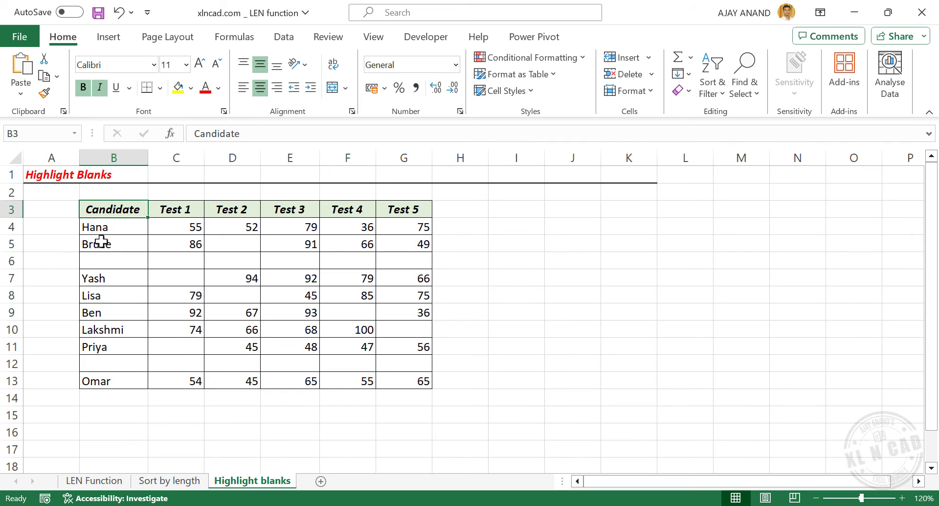
# On the Highlight blanks sheet, create a formula-based conditional formatting rule for B4:G13 with the formula =LEN(B4)=0
pyautogui.moveTo(98, 227); pyautogui.dragTo(398, 377)
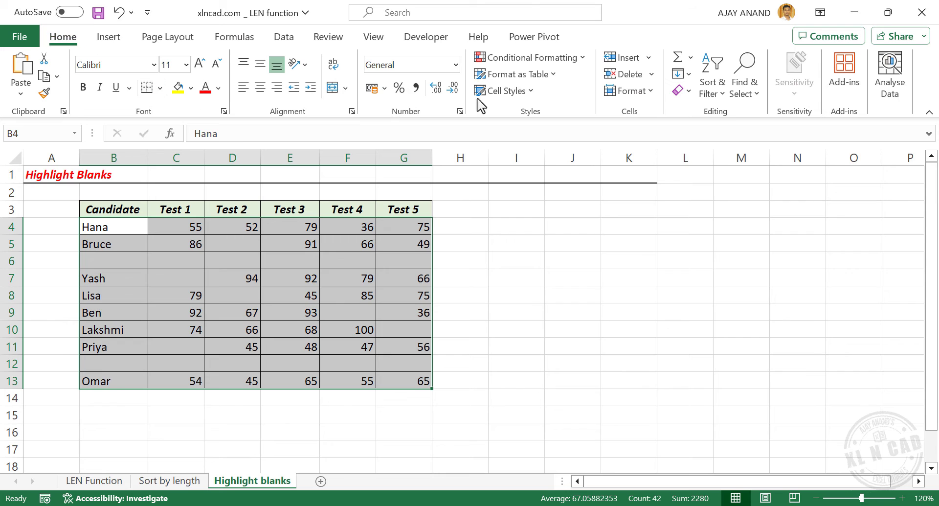
pyautogui.click(556, 58)
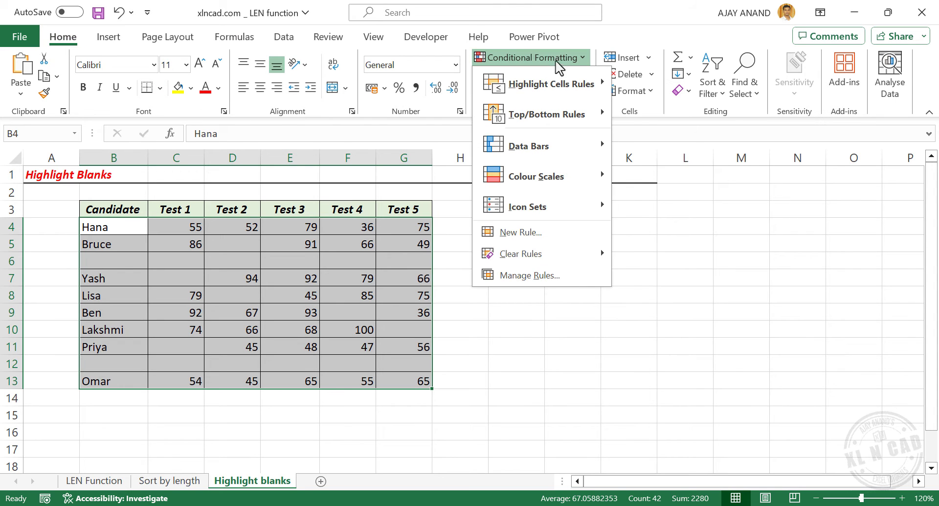
pyautogui.click(561, 239)
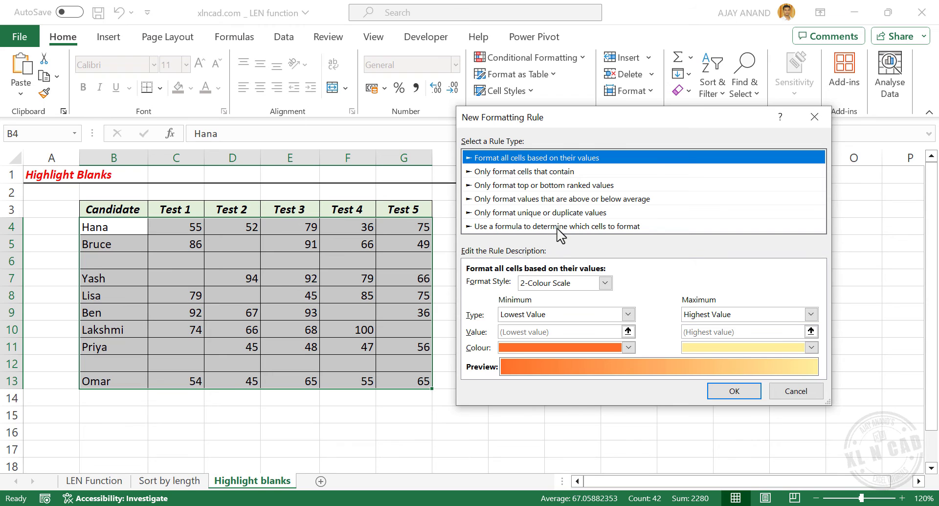
pyautogui.click(561, 226)
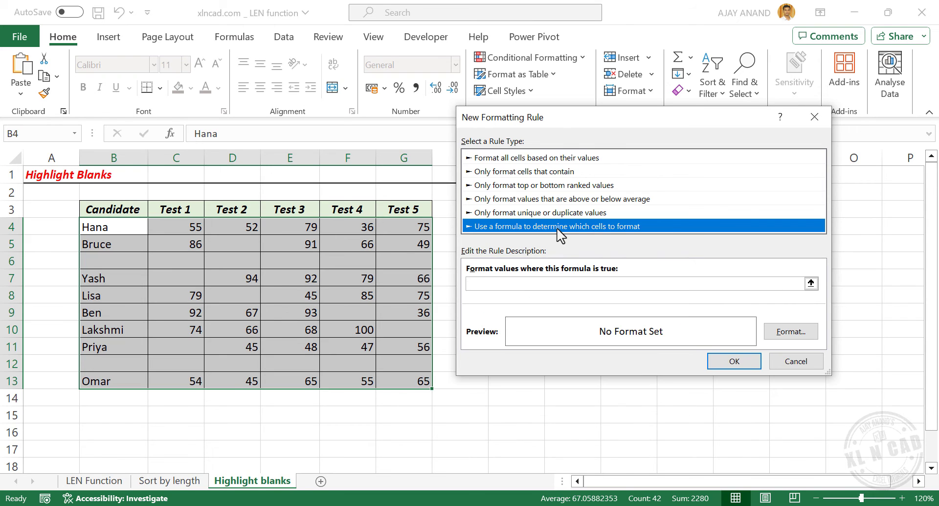
pyautogui.click(478, 284)
pyautogui.write('=')
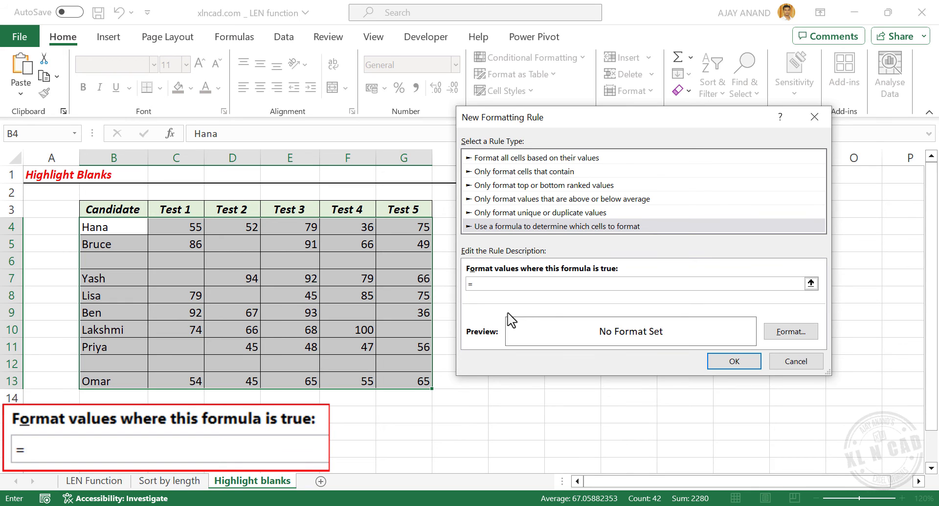
pyautogui.write('LEN(B4)=0')
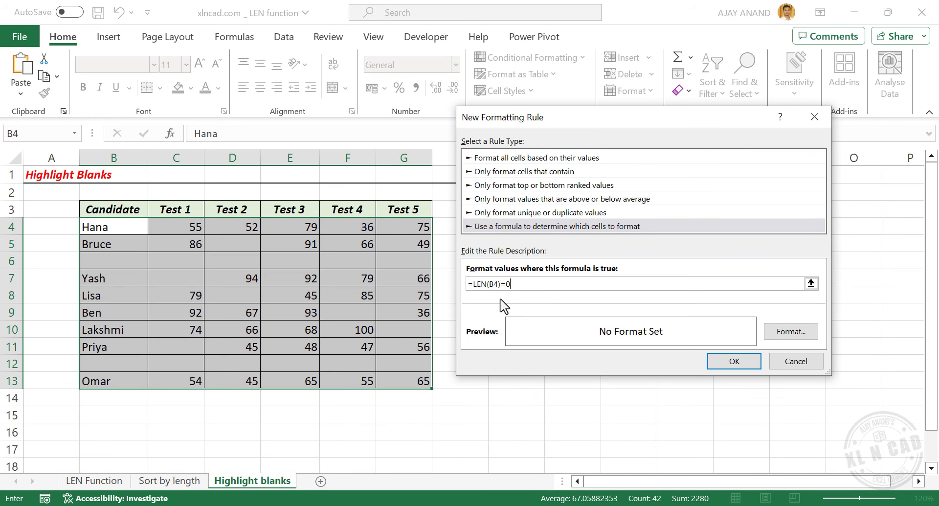
# Give the new rule a blue background fill, apply it to the table, and check a few of the blank cells
pyautogui.click(772, 337)
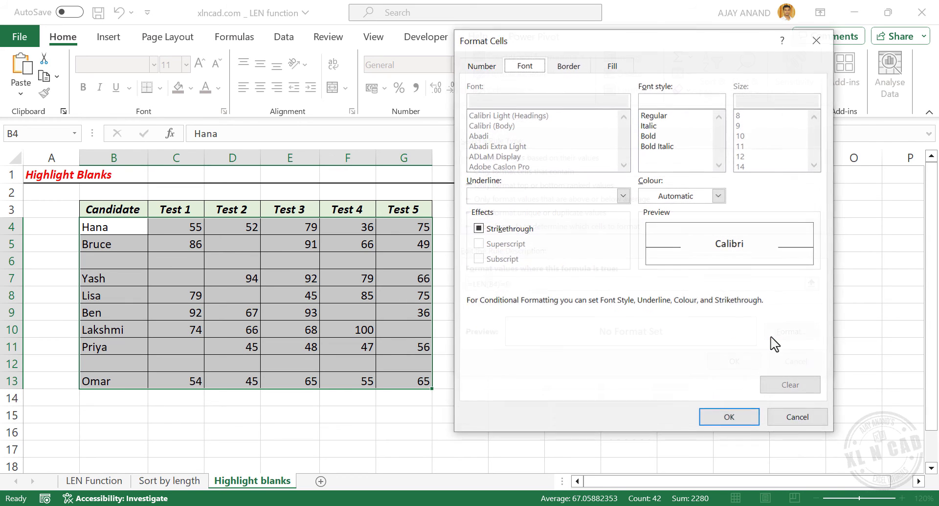
pyautogui.click(621, 69)
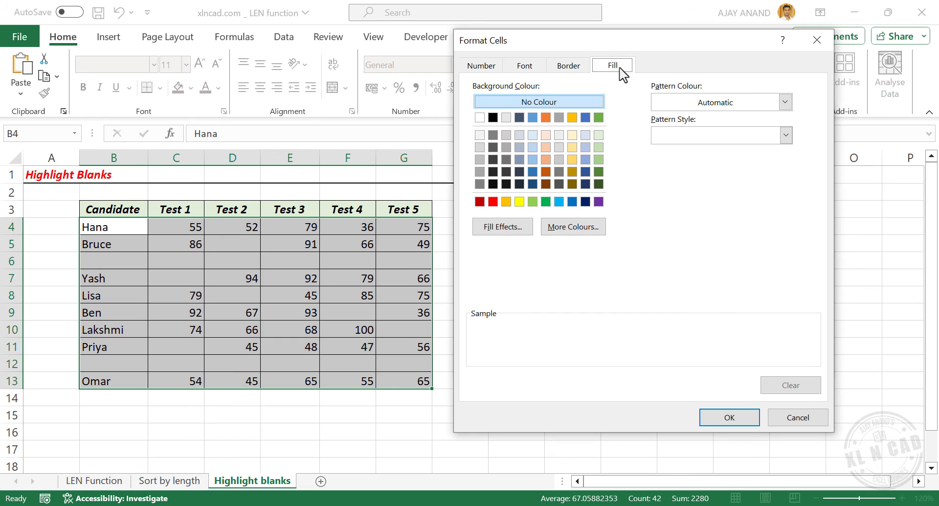
pyautogui.click(532, 119)
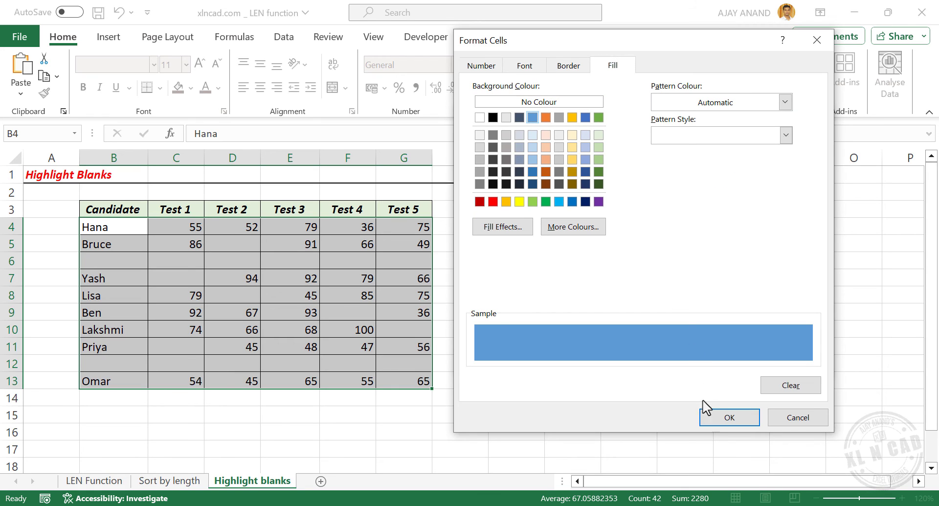
pyautogui.click(719, 416)
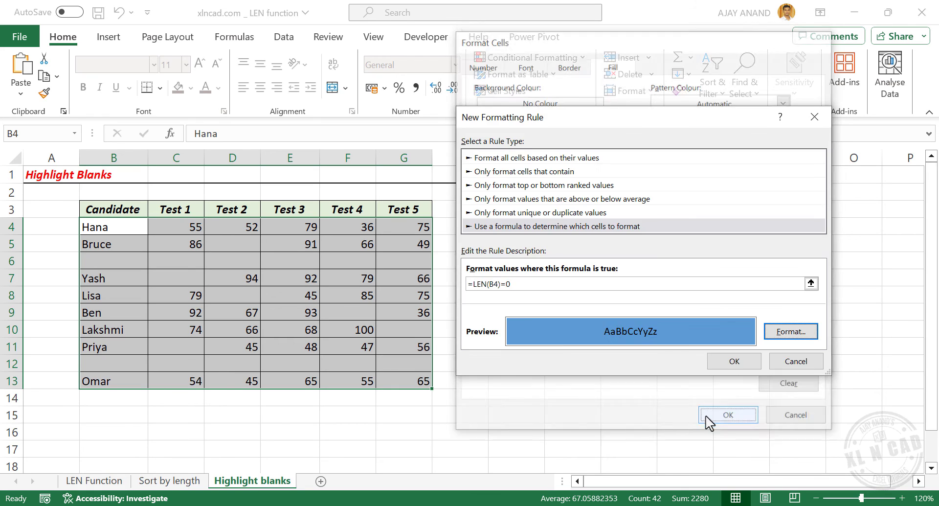
pyautogui.click(721, 364)
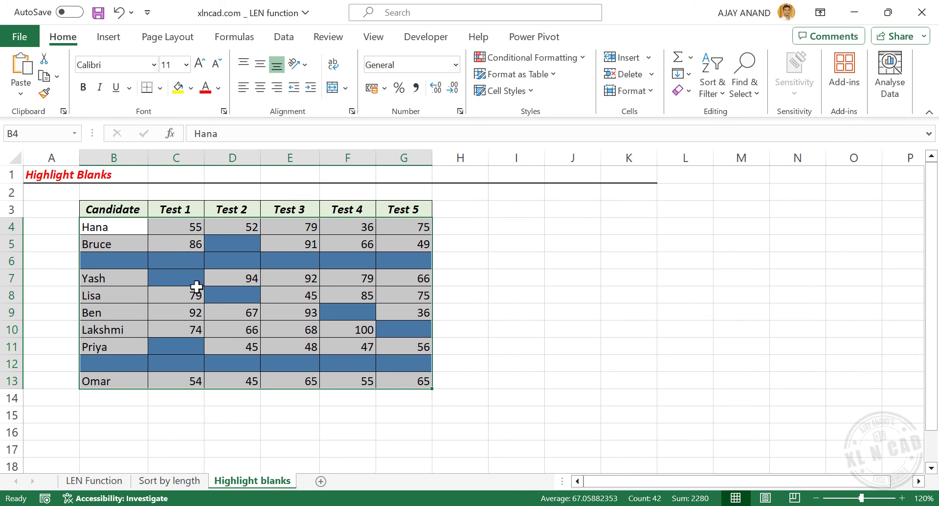
pyautogui.click(367, 263)
pyautogui.click(237, 295)
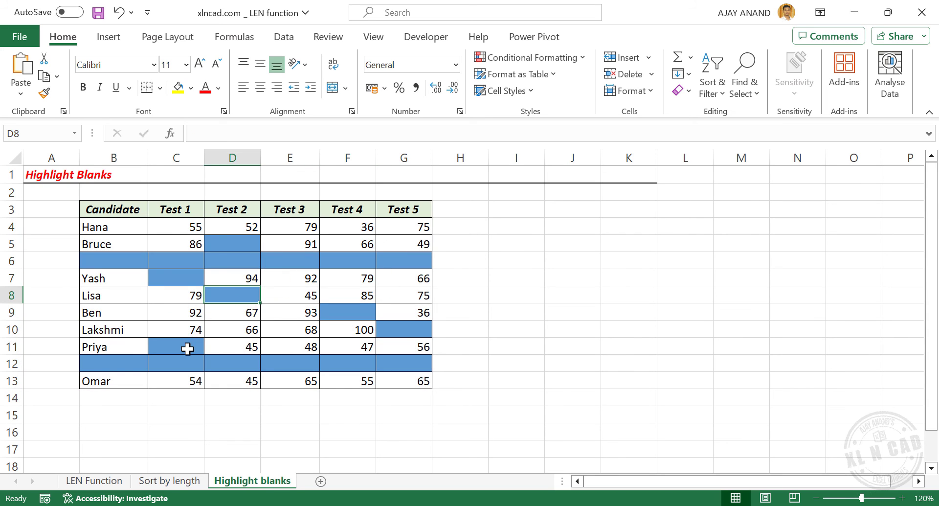
pyautogui.click(189, 348)
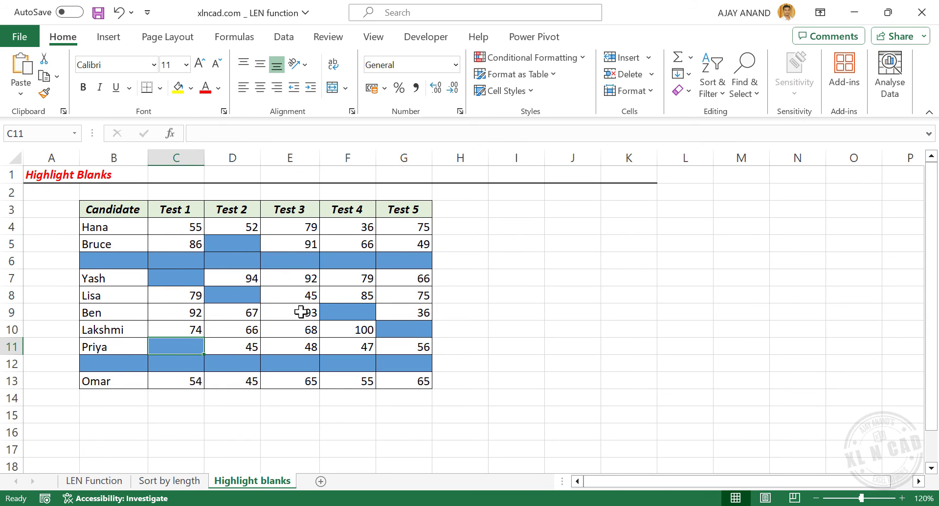
# Clear the Test 3 scores in E9:E10 and the candidate name in B8 to test the rule
pyautogui.moveTo(301, 311); pyautogui.dragTo(305, 328)
pyautogui.press('Delete')
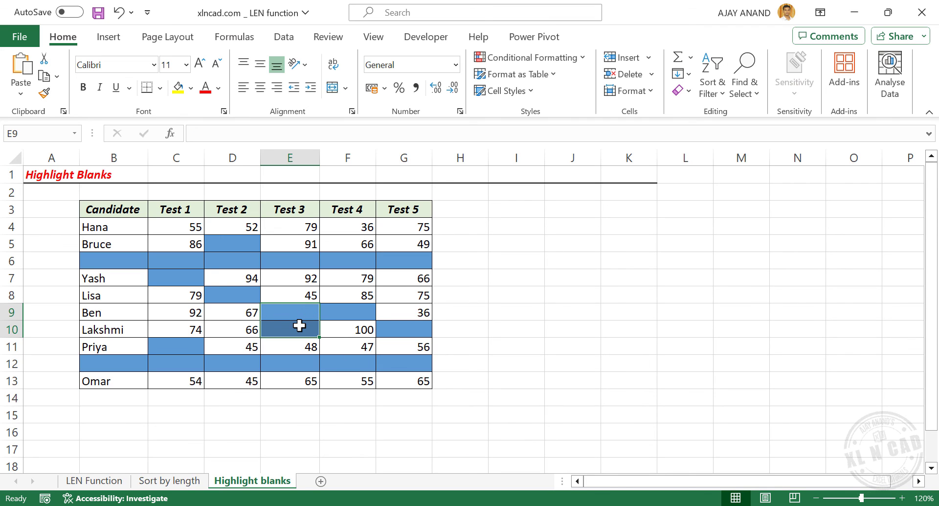
pyautogui.click(126, 299)
pyautogui.press('Delete')
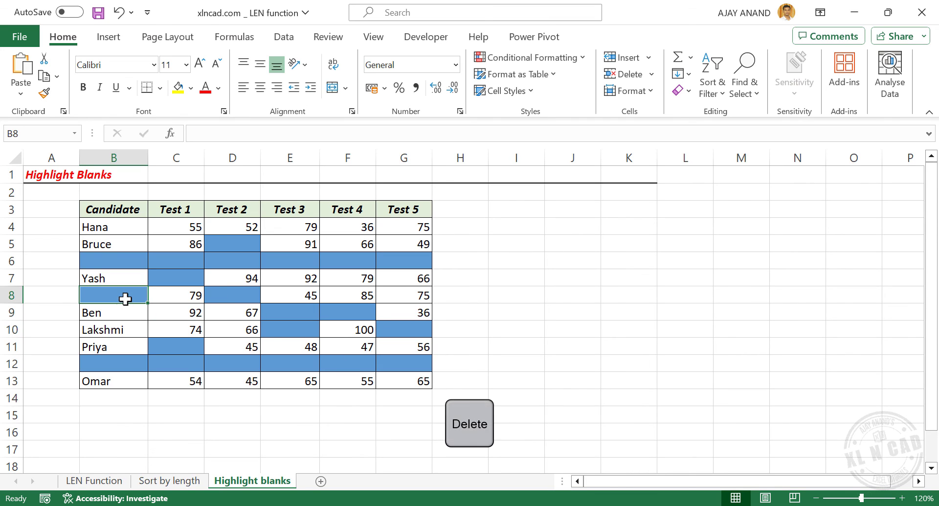
# Enter the Test 3 scores 44 in cell E9 and 78 in cell E10
pyautogui.click(305, 310)
pyautogui.write('44')
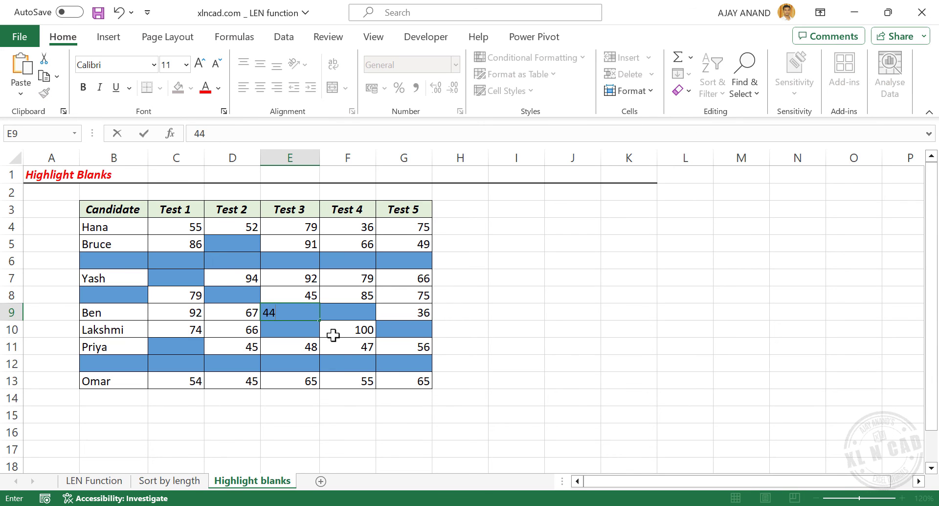
pyautogui.press('Return')
pyautogui.write('78')
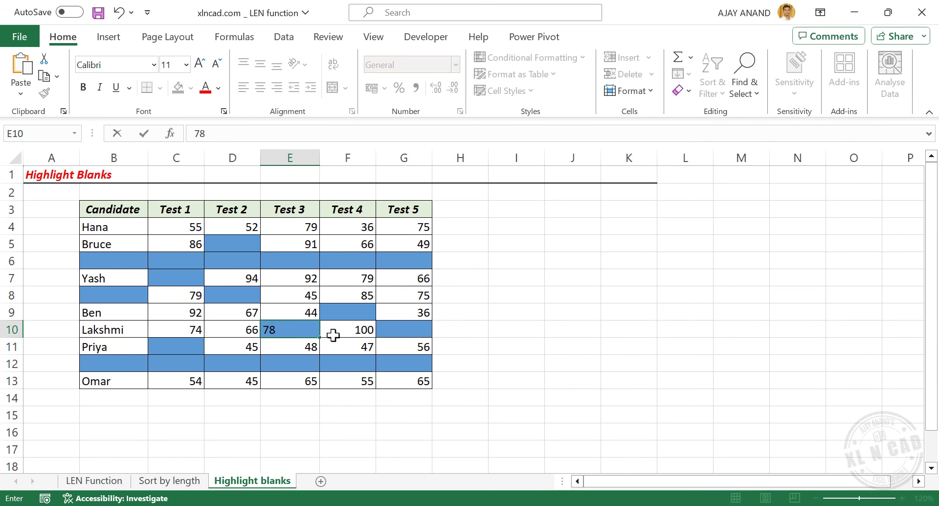
pyautogui.press('Return')
# Clear the Test 5 scores in cells G5:G11
pyautogui.moveTo(406, 243); pyautogui.dragTo(415, 343)
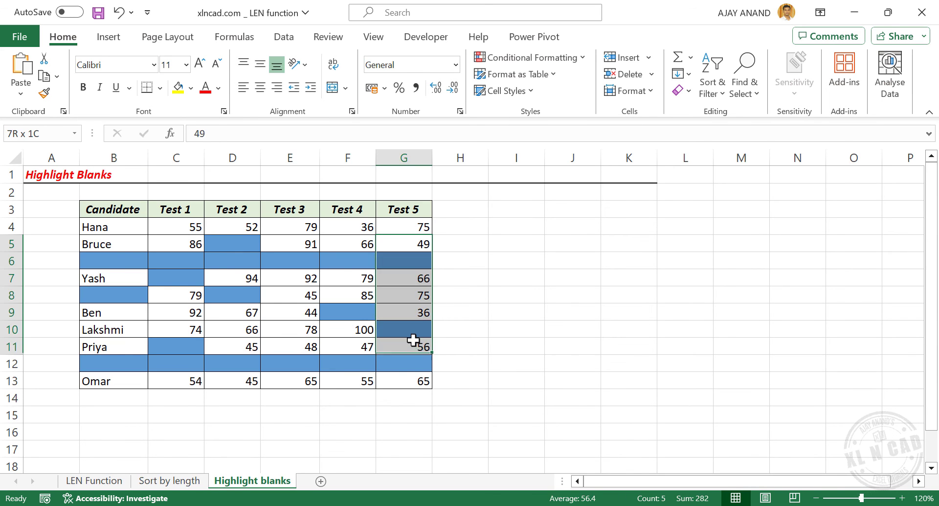
pyautogui.press('Delete')
pyautogui.press('Delete')
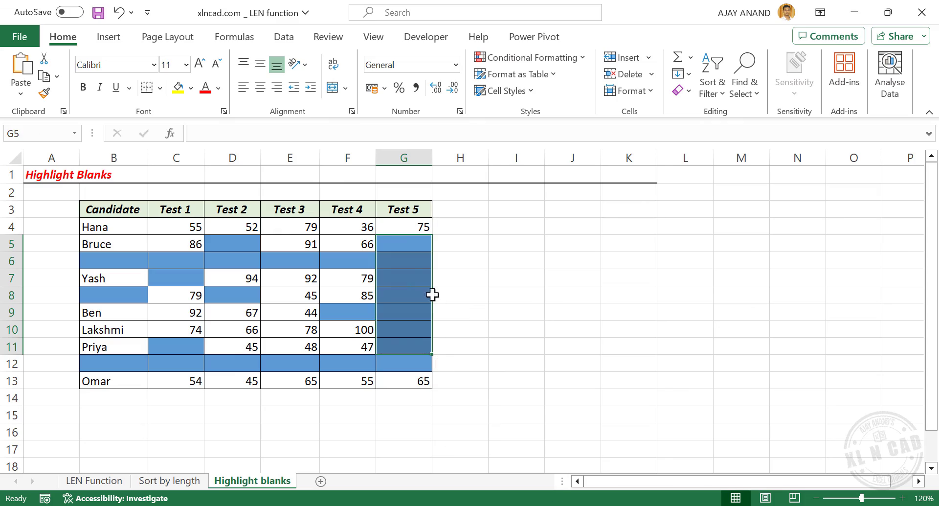